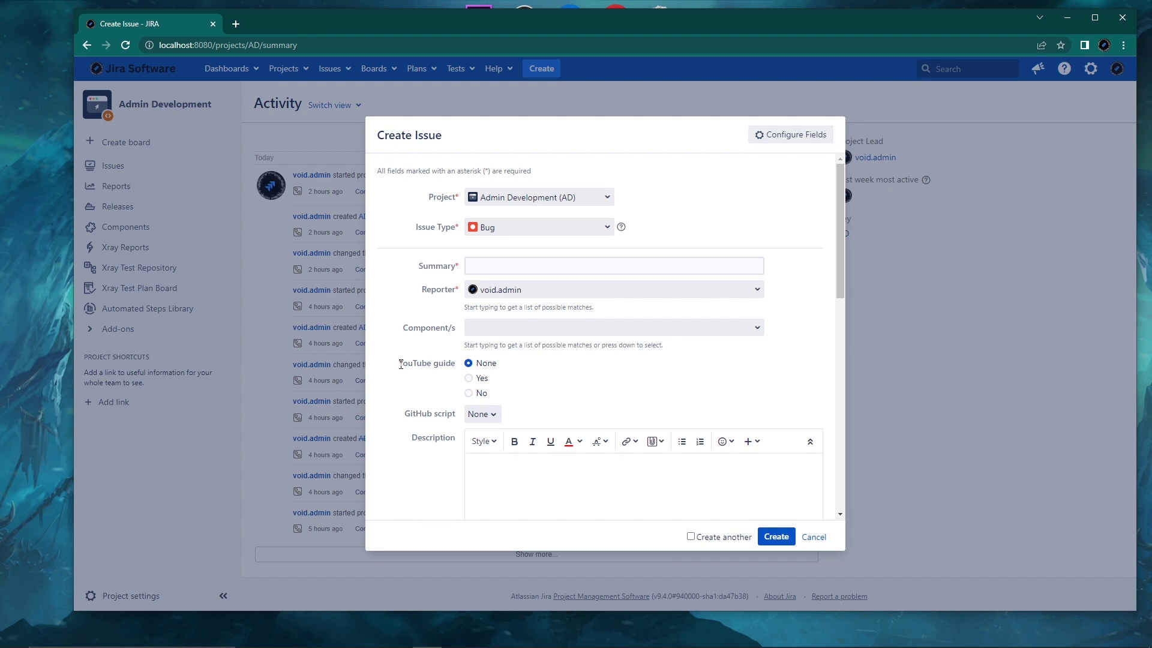
# Examine the YouTube guide field and its None, Yes and No options in the Create Issue form, and close the form without creating an issue.
pyautogui.moveTo(400, 364); pyautogui.dragTo(458, 365)
pyautogui.click(454, 381)
pyautogui.moveTo(401, 364); pyautogui.dragTo(456, 365)
pyautogui.click(446, 386)
pyautogui.moveTo(488, 380)
pyautogui.mouseDown()
pyautogui.moveTo(479, 382)
pyautogui.moveTo(496, 391)
pyautogui.moveTo(474, 368)
pyautogui.mouseUp()
pyautogui.click(508, 369)
pyautogui.click(813, 537)
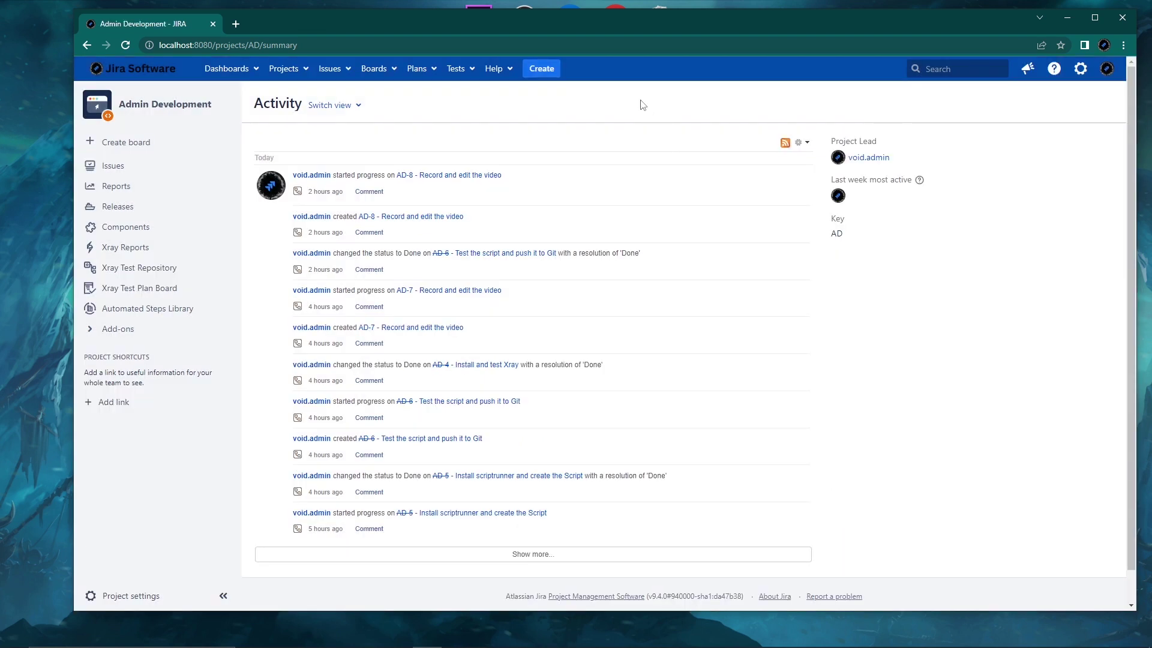
# Duplicate the project's browser tab and open the ScriptRunner Behaviours administration page in it.
pyautogui.rightClick(185, 24)
pyautogui.click(224, 108)
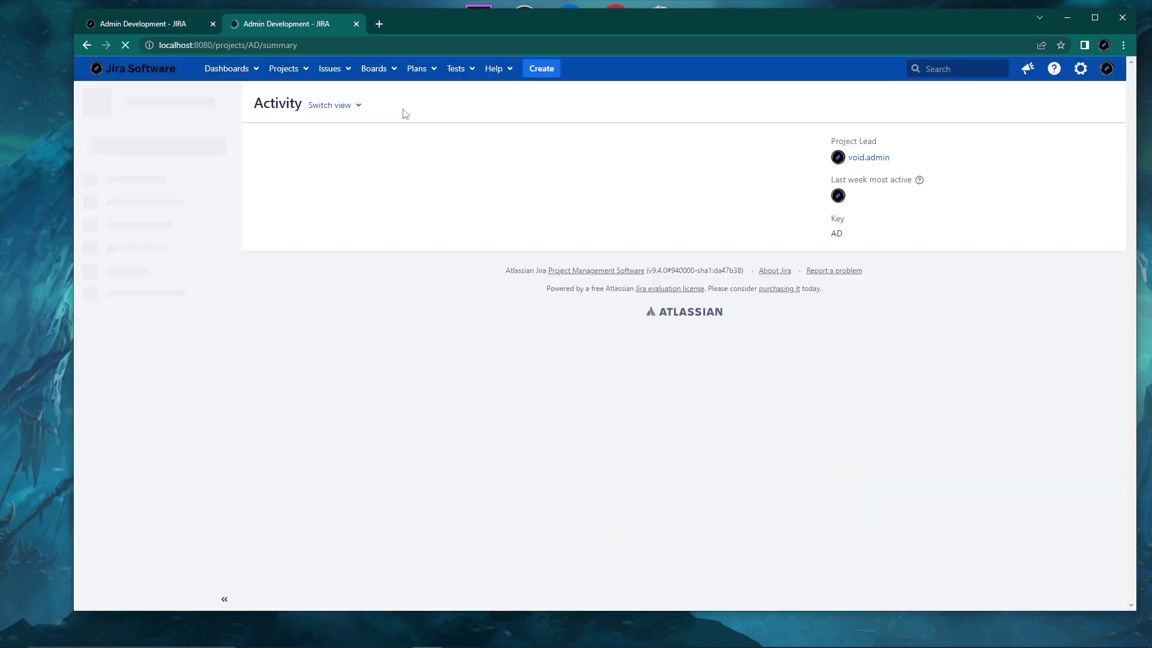
pyautogui.press('.')
pyautogui.write('beh')
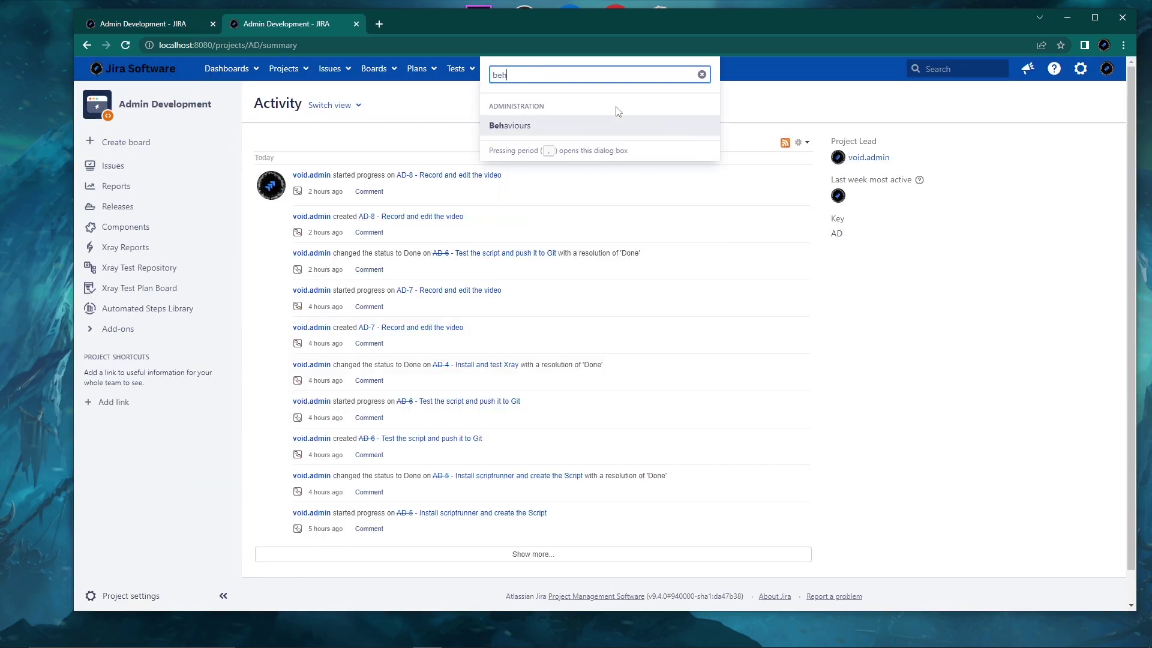
pyautogui.click(555, 126)
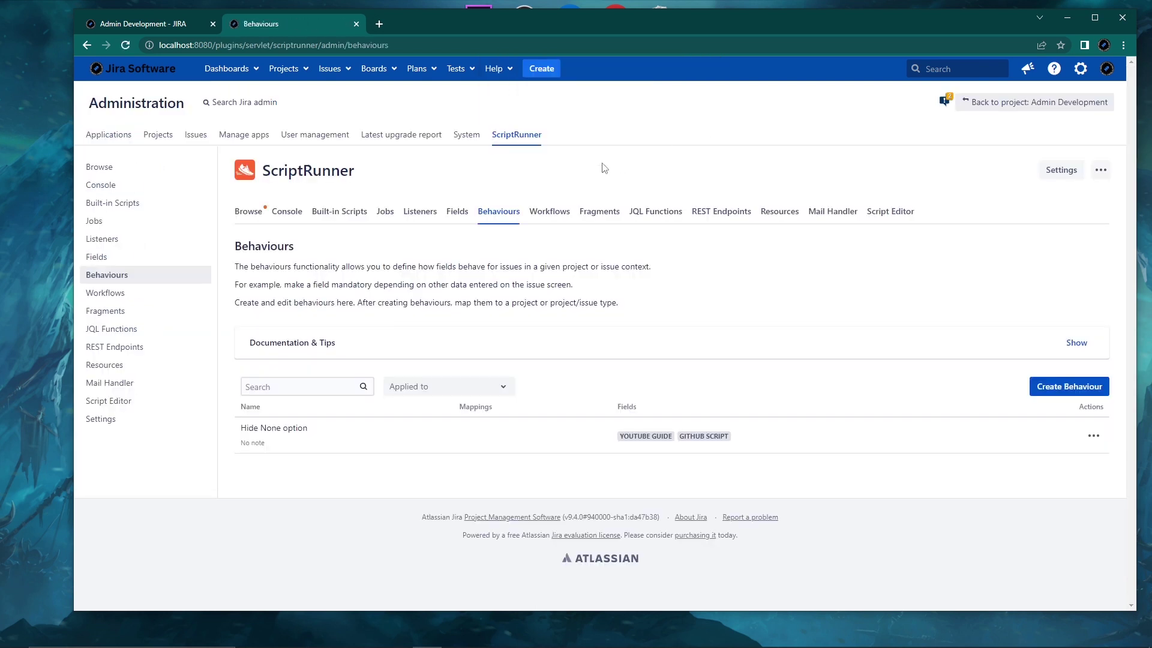
pyautogui.moveTo(738, 440); pyautogui.dragTo(316, 467)
pyautogui.click(326, 483)
# Start creating a new behaviour and name it "Youtube".
pyautogui.click(1060, 390)
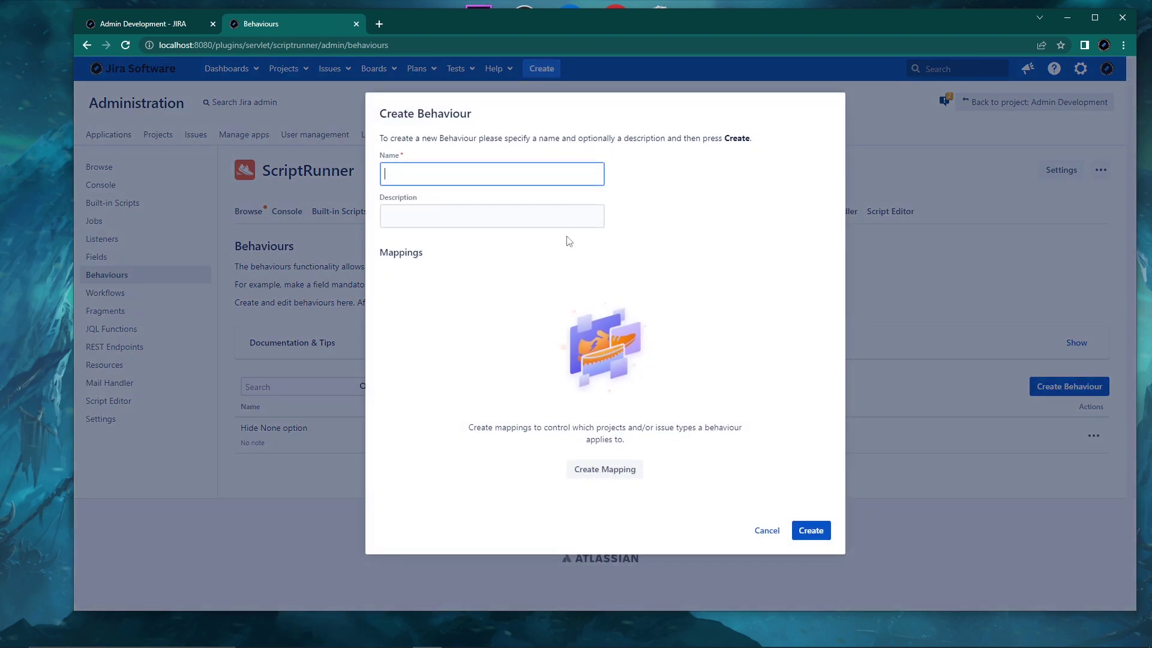
pyautogui.click(522, 181)
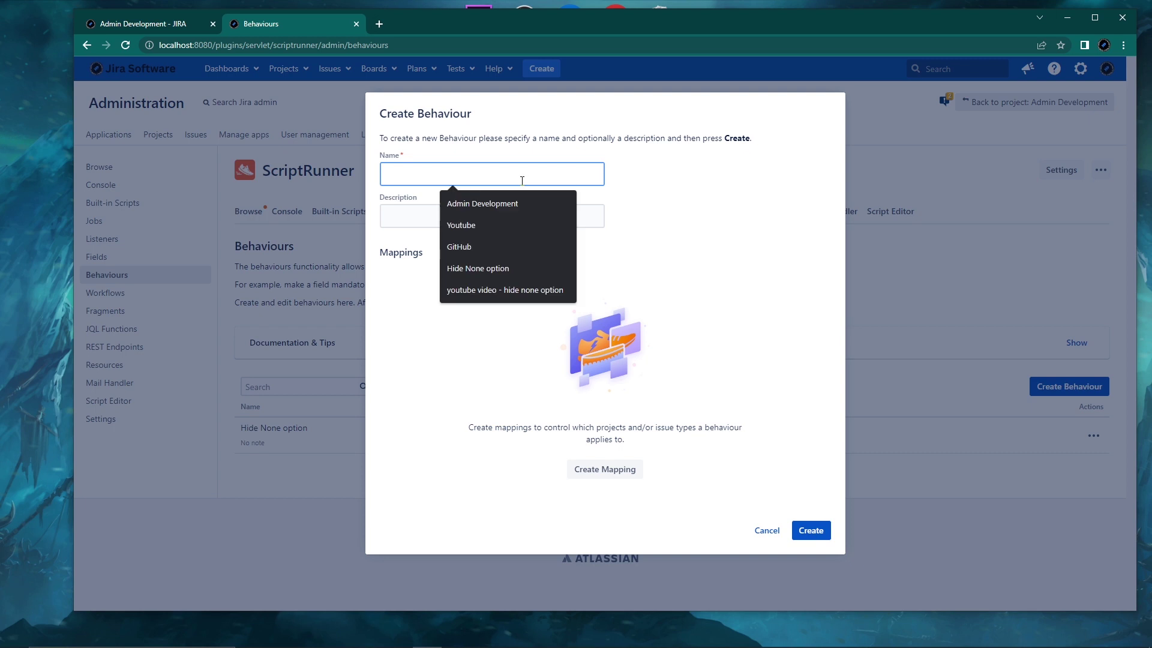
pyautogui.click(477, 225)
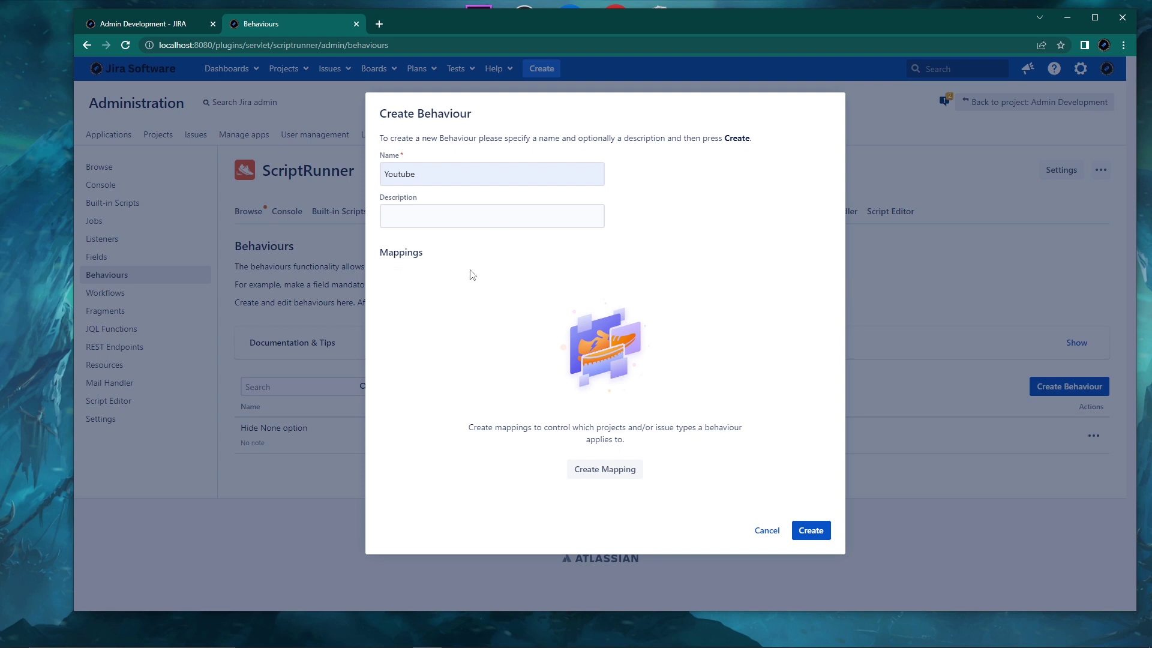
# Check the project and issue type in the Admin Development project's Create Issue form, and return to the new behaviour.
pyautogui.click(164, 30)
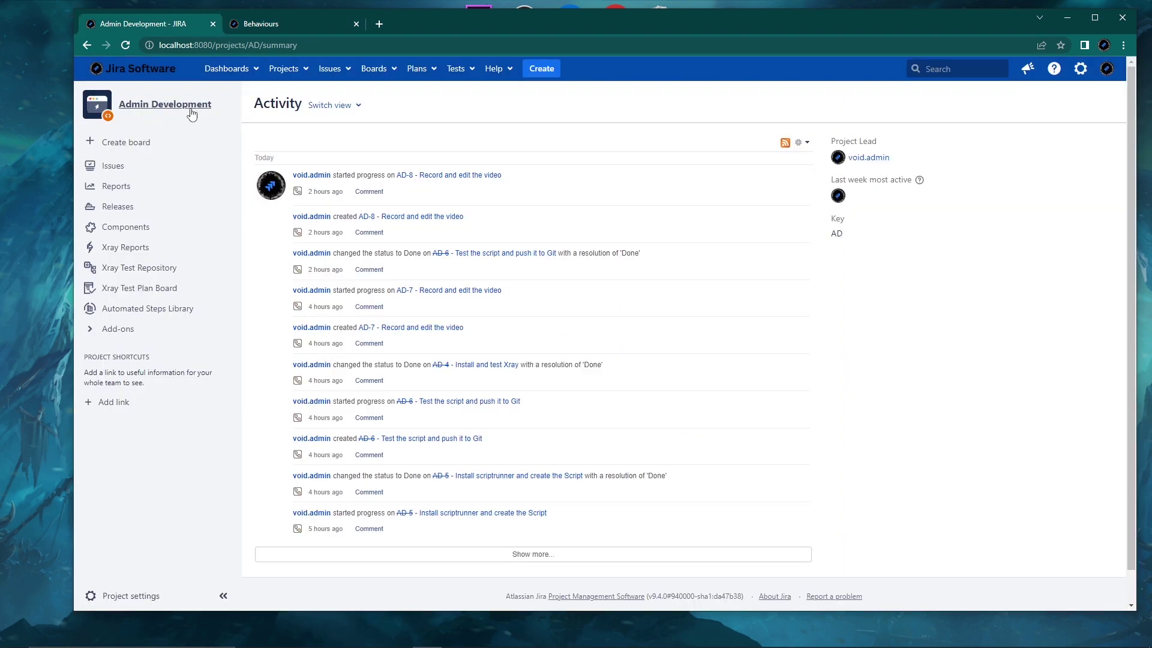
pyautogui.click(537, 70)
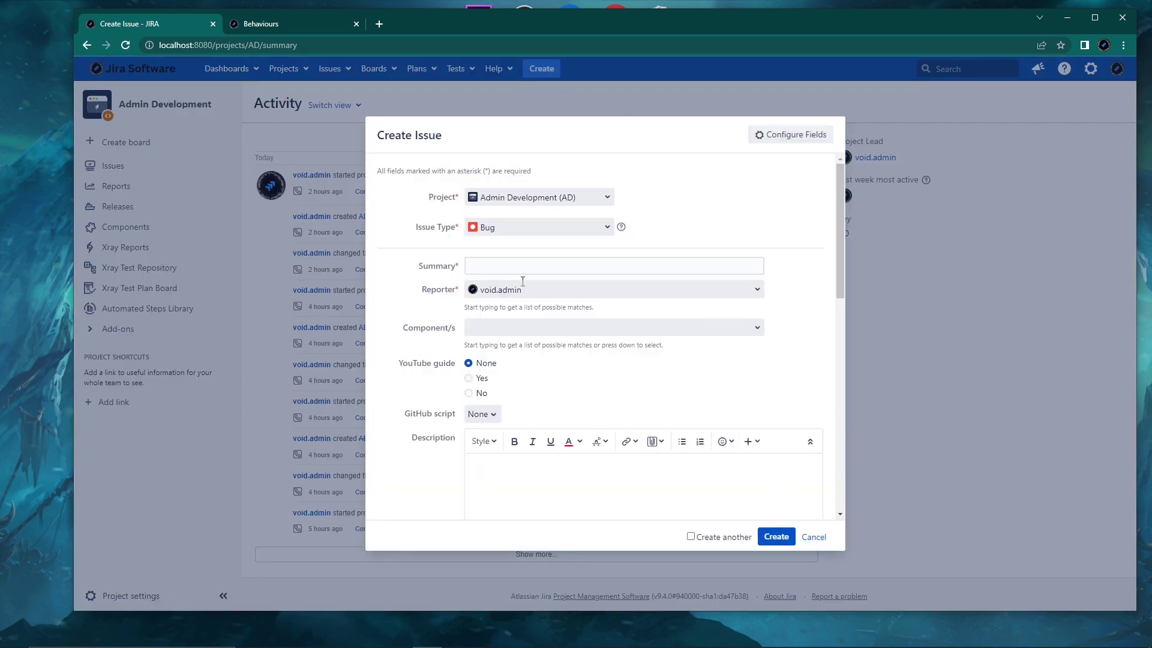
pyautogui.click(457, 250)
pyautogui.click(815, 537)
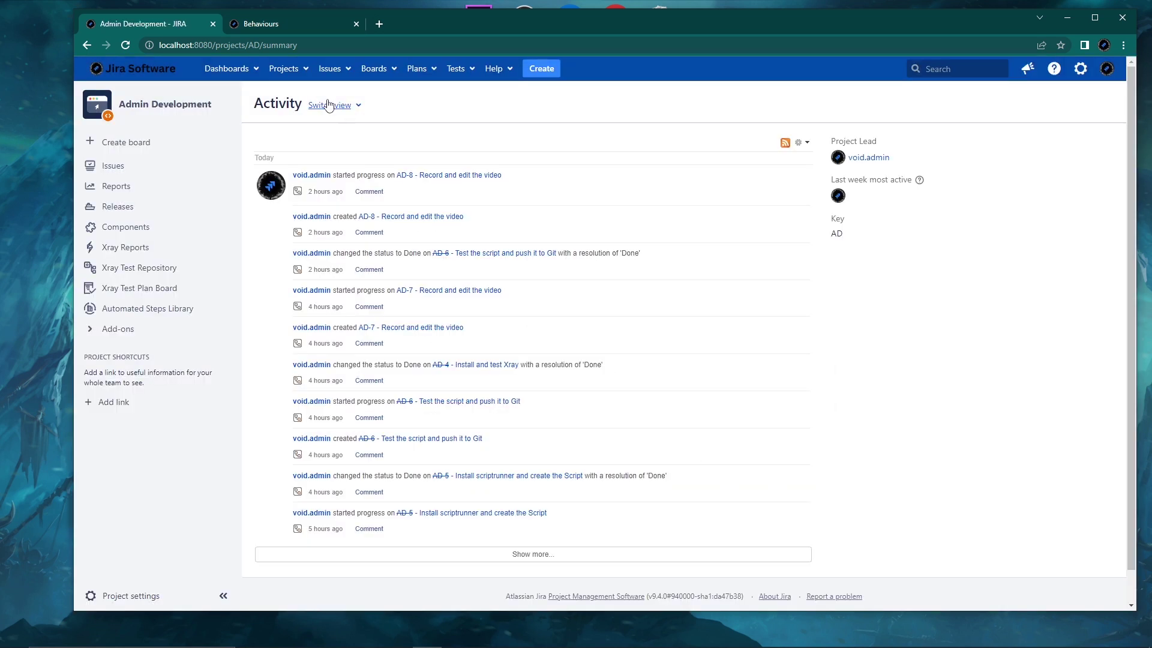
pyautogui.click(296, 24)
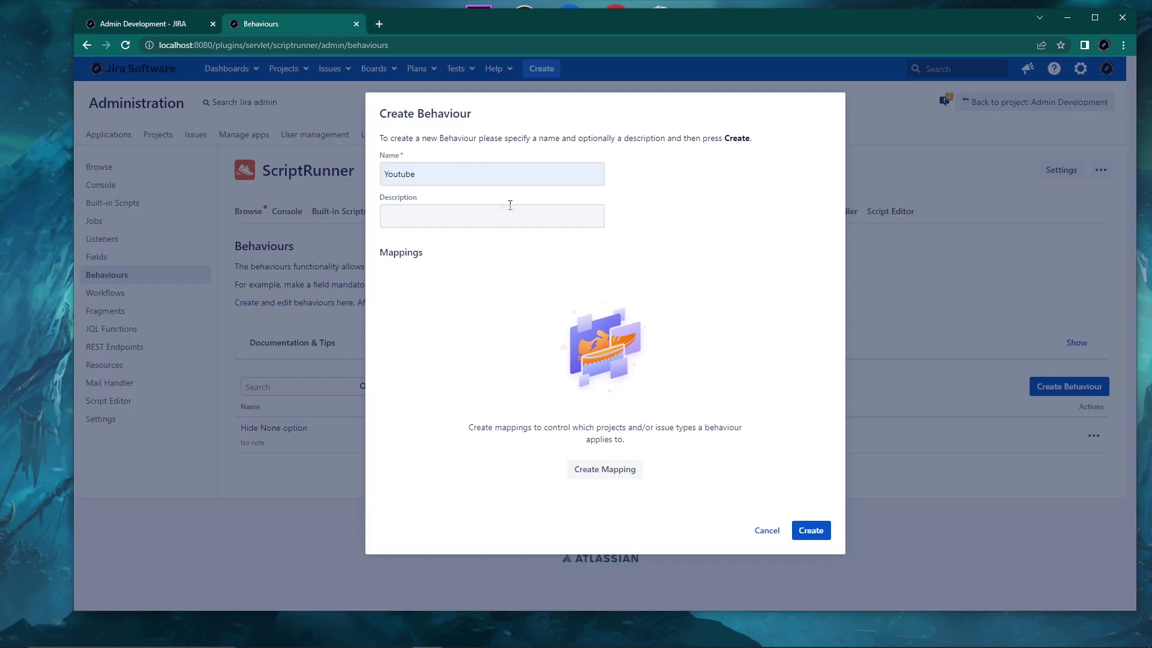
# Map the behaviour to the Admin Development project with only the Bug issue type, and create it.
pyautogui.click(605, 470)
pyautogui.click(461, 293)
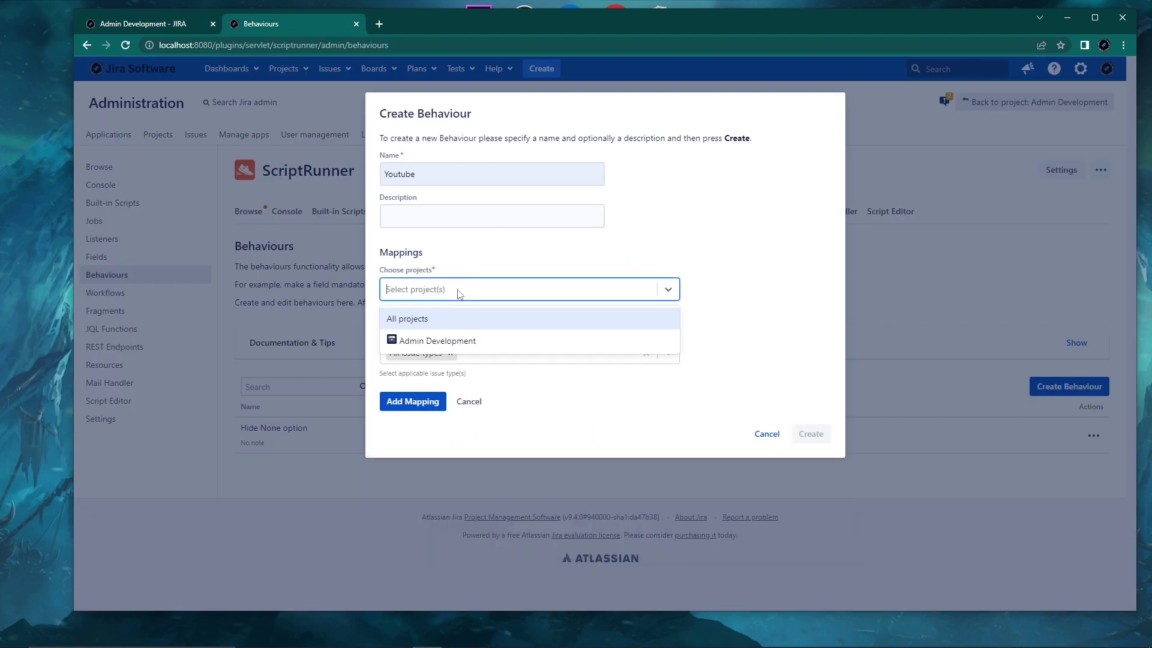
pyautogui.click(454, 340)
pyautogui.click(718, 312)
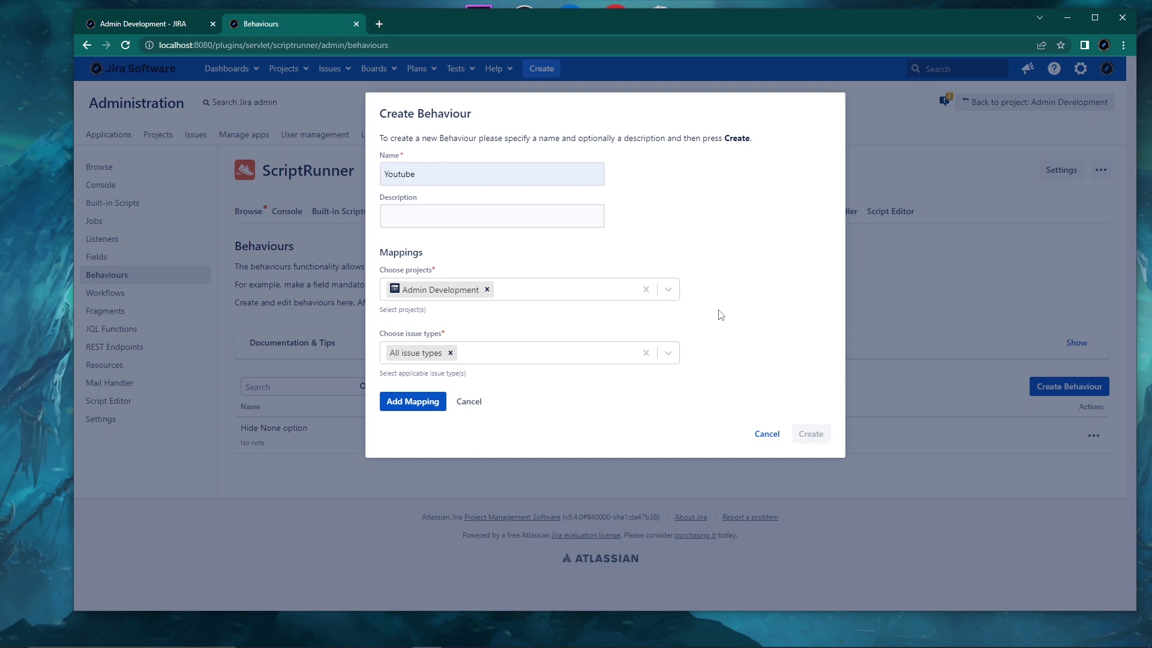
pyautogui.click(451, 352)
pyautogui.write('bug')
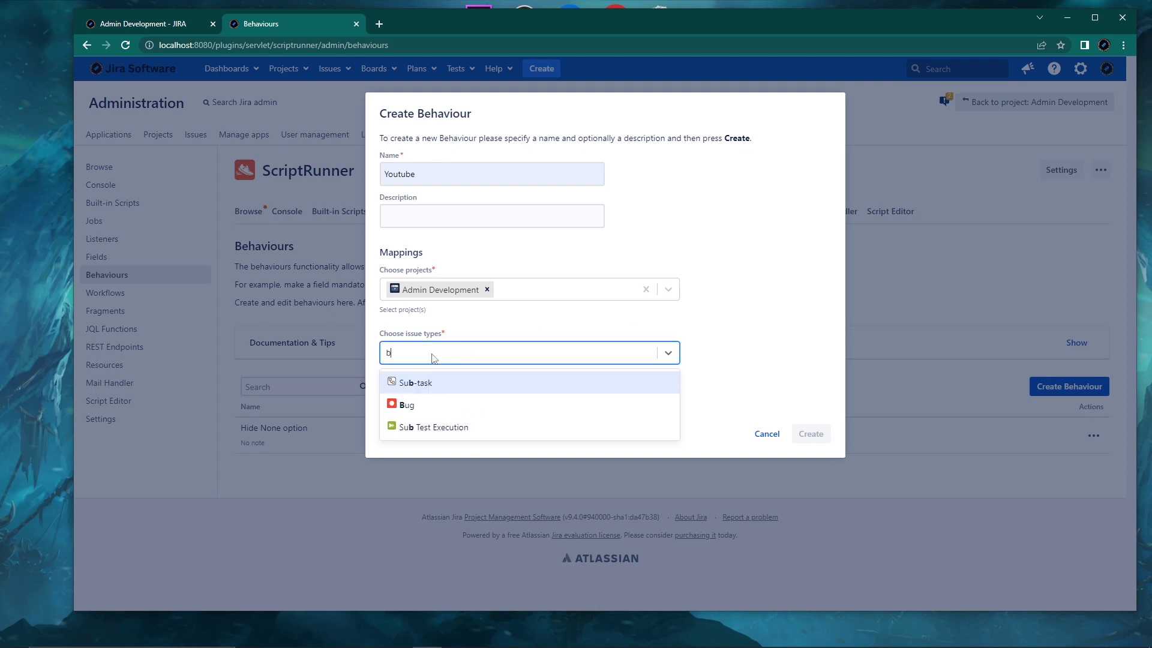
pyautogui.click(430, 381)
pyautogui.click(707, 351)
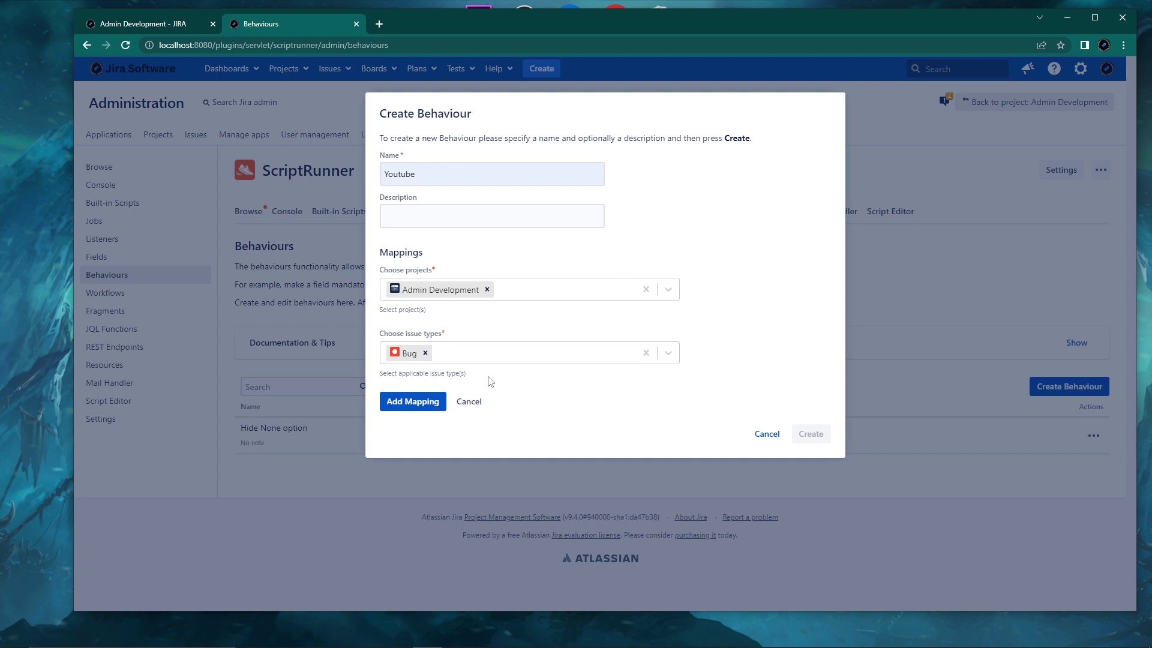
pyautogui.click(426, 402)
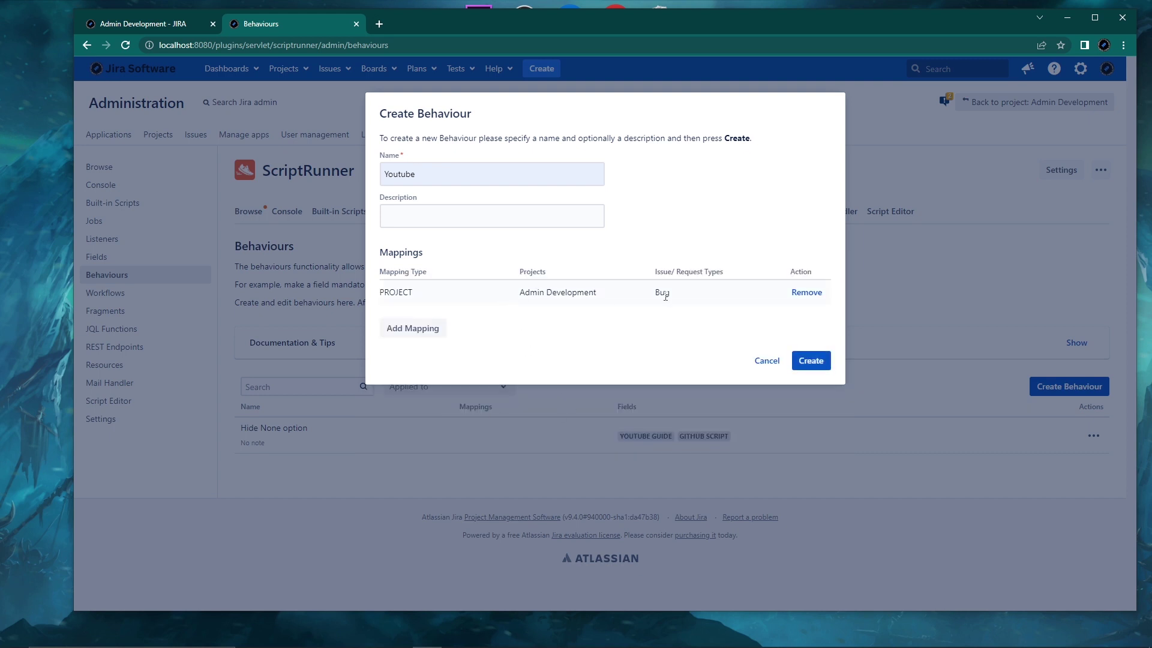
pyautogui.click(811, 360)
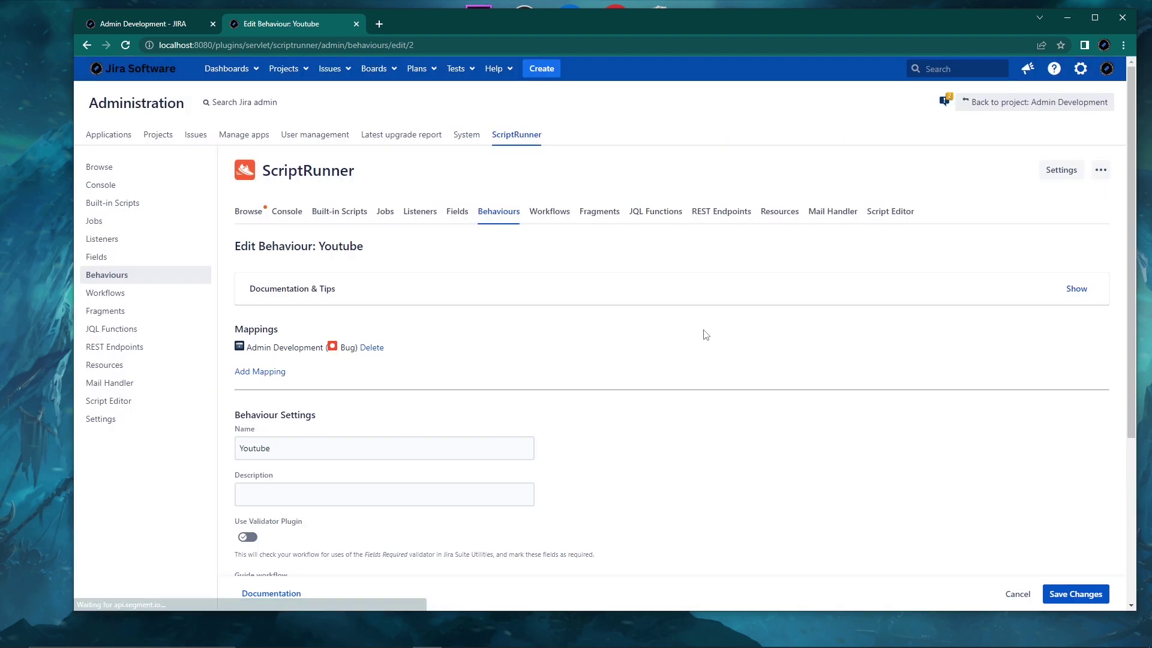
# Add the YouTube guide field to the Youtube behaviour.
pyautogui.scroll(-2, 527, 318)
pyautogui.scroll(-1, 570, 326)
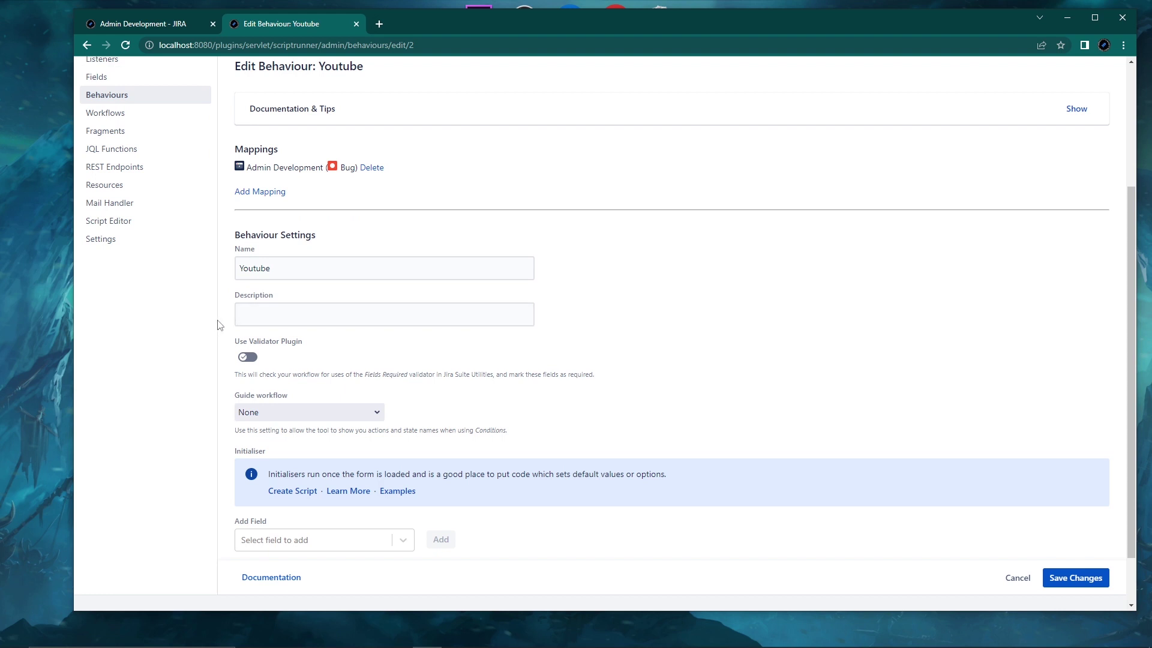
pyautogui.scroll(-1, 220, 325)
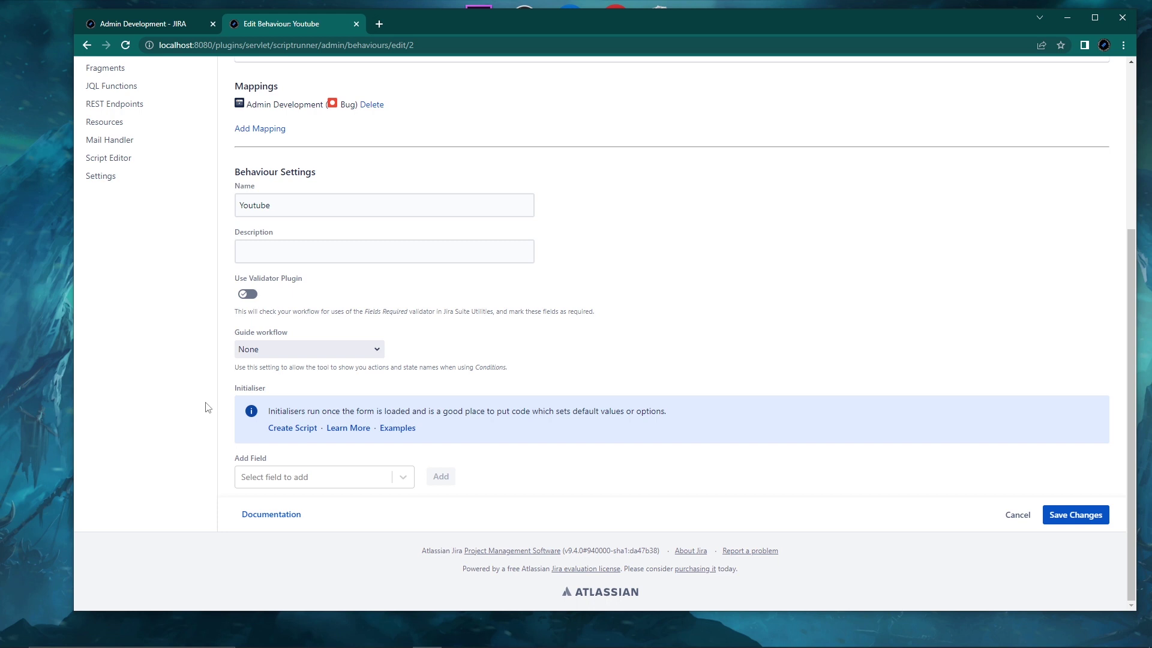
pyautogui.click(297, 481)
pyautogui.click(217, 444)
pyautogui.click(279, 478)
pyautogui.write('you')
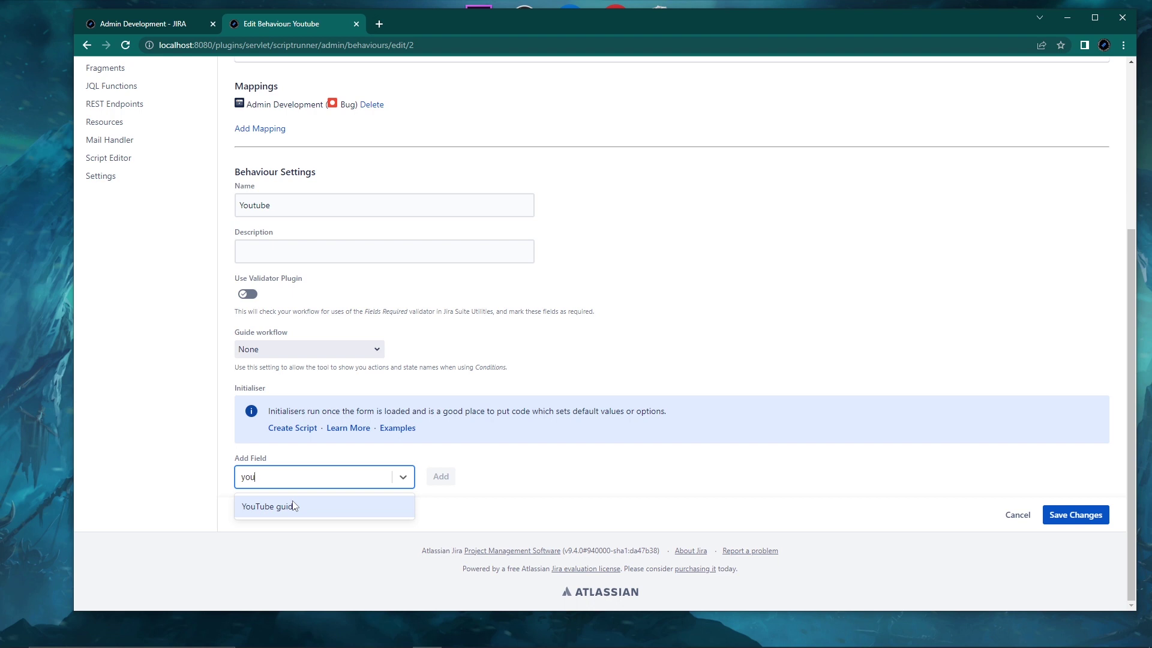
pyautogui.click(283, 512)
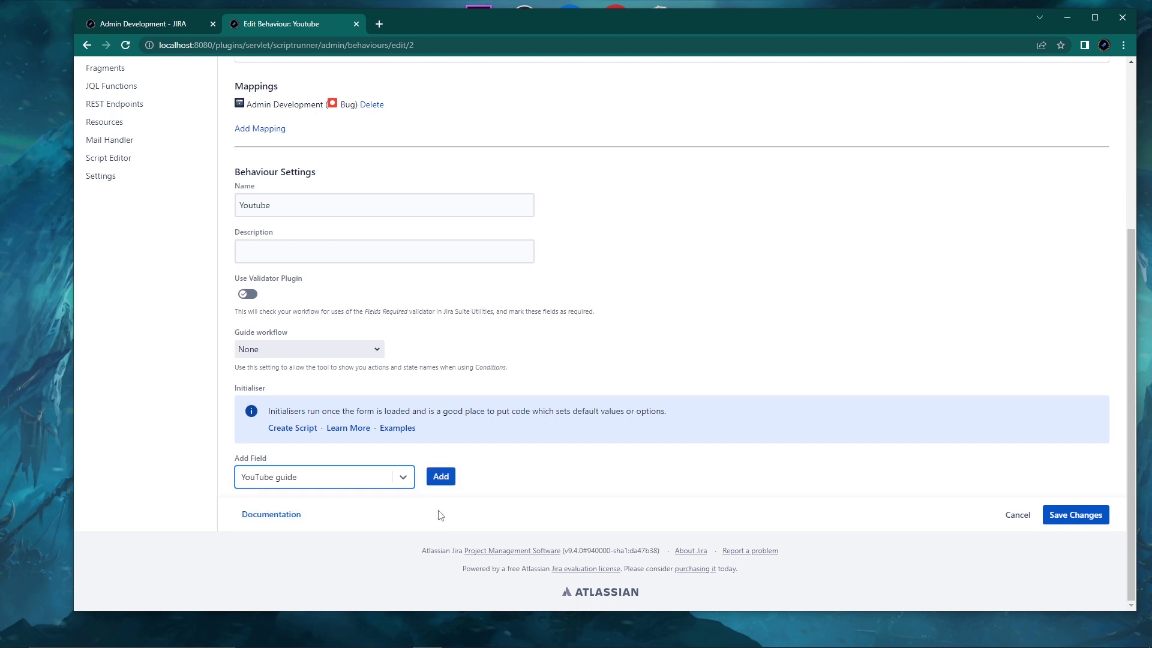
pyautogui.click(440, 476)
# Create an inline server-side script for the YouTube guide field and paste in the copied code that hides the radio button's None option.
pyautogui.scroll(-4, 548, 470)
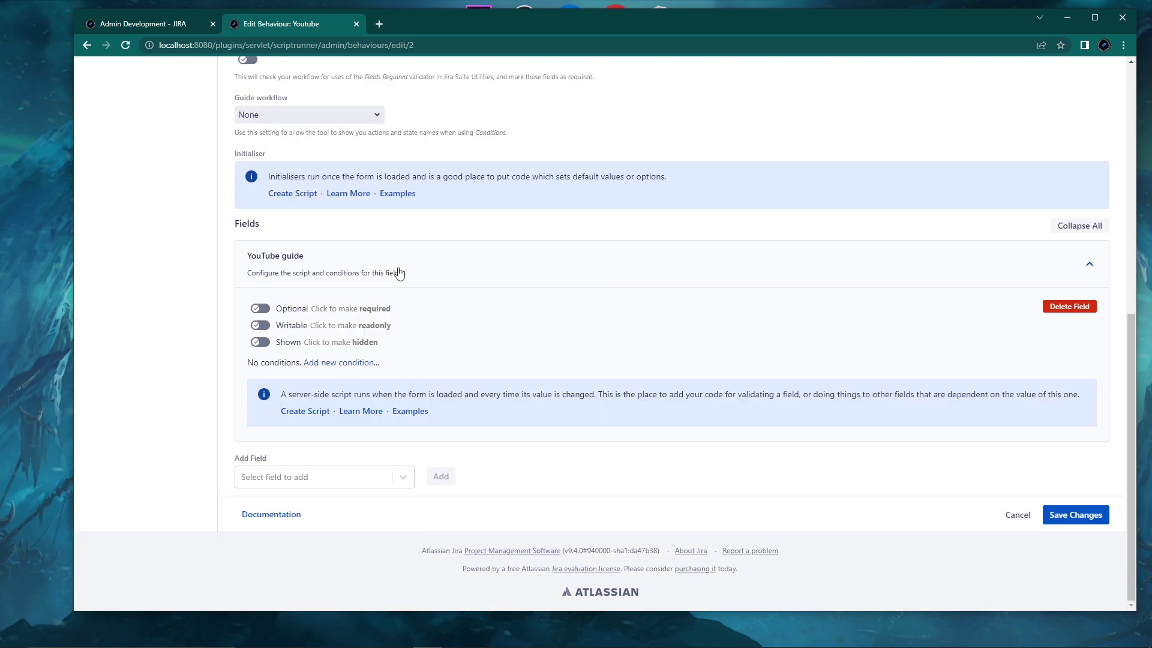
pyautogui.click(289, 310)
pyautogui.click(302, 414)
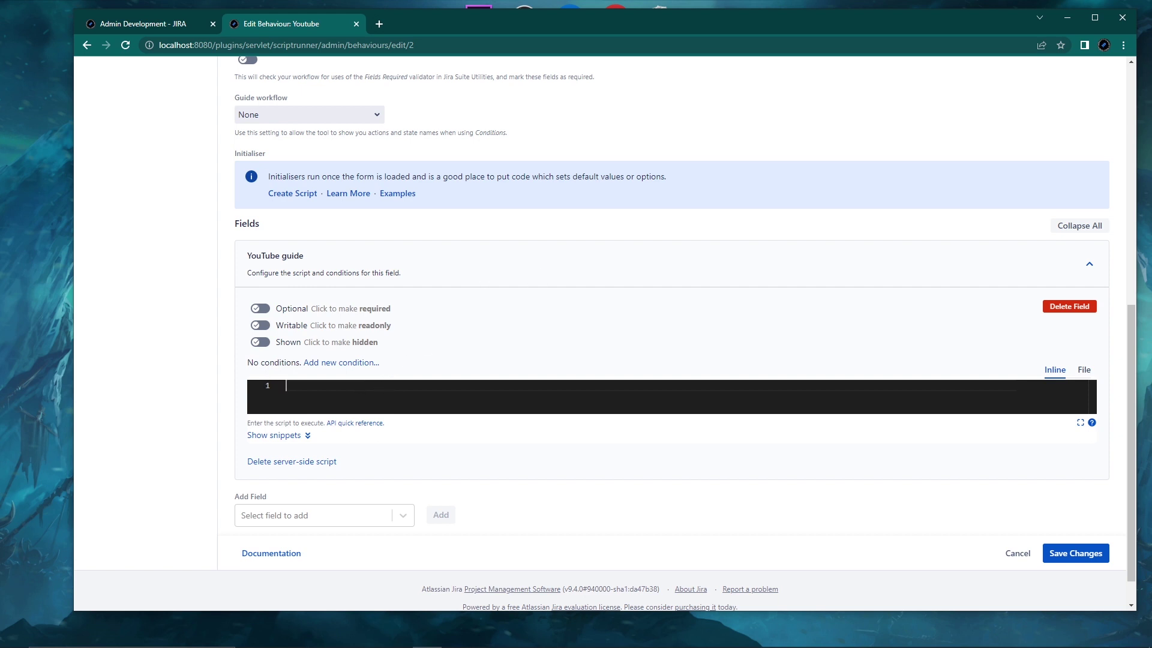
pyautogui.hotkey('ctrl', 'v')
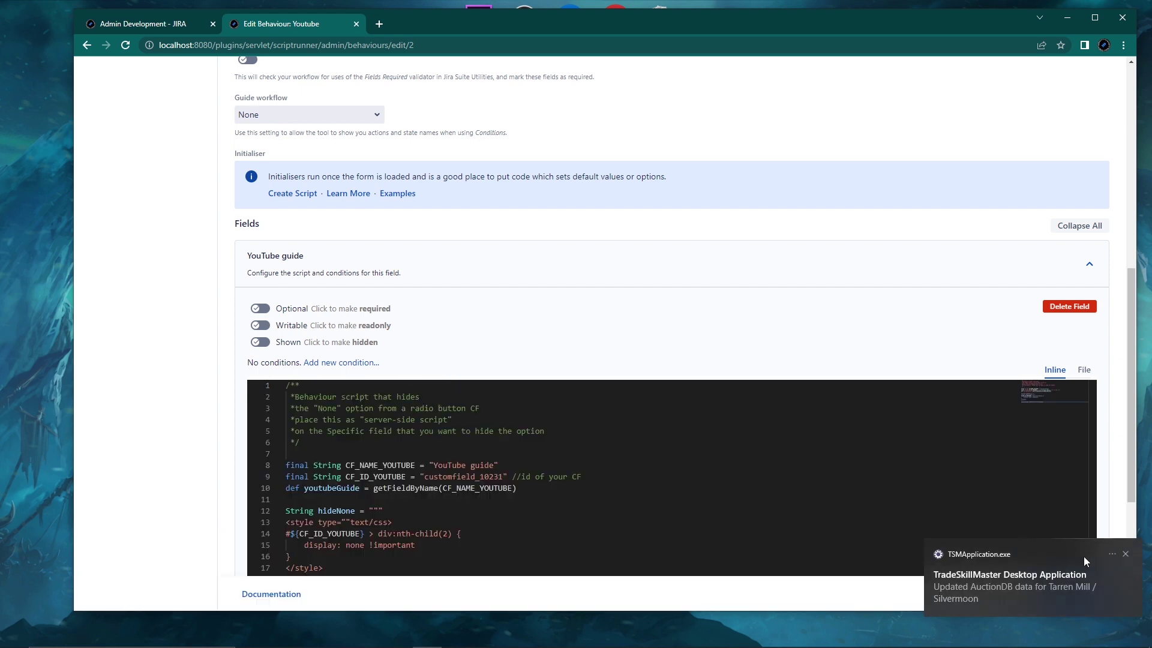
pyautogui.click(486, 388)
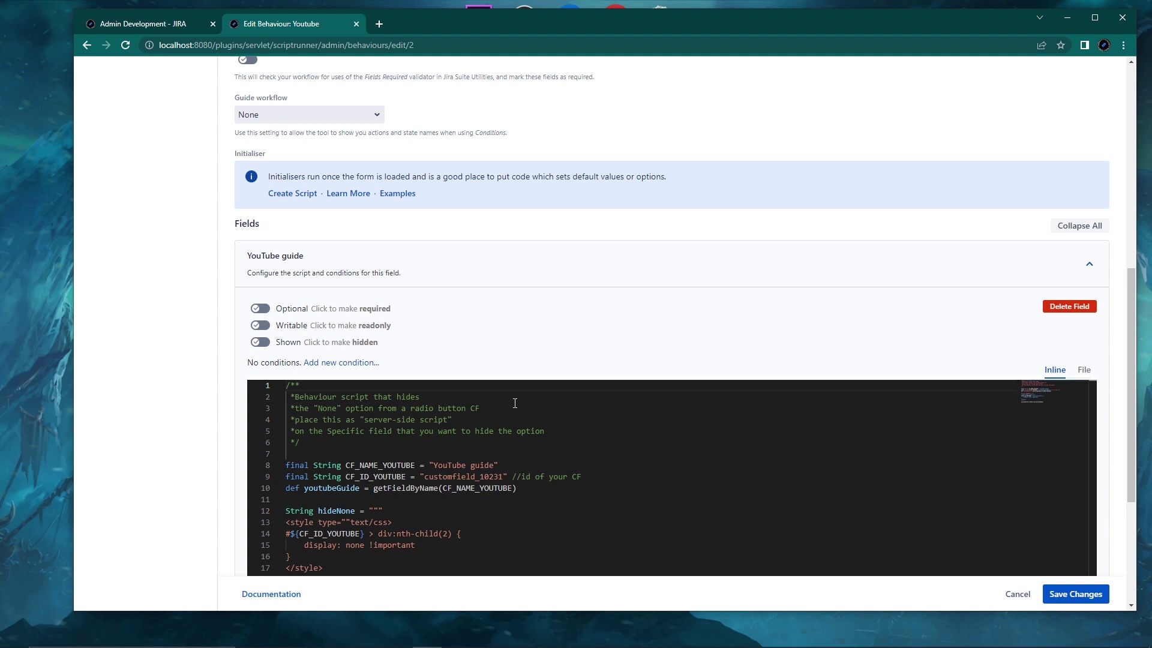
# Examine the script's header comment, the field name and ID constants, and the getFieldByName call.
pyautogui.scroll(-3, 192, 318)
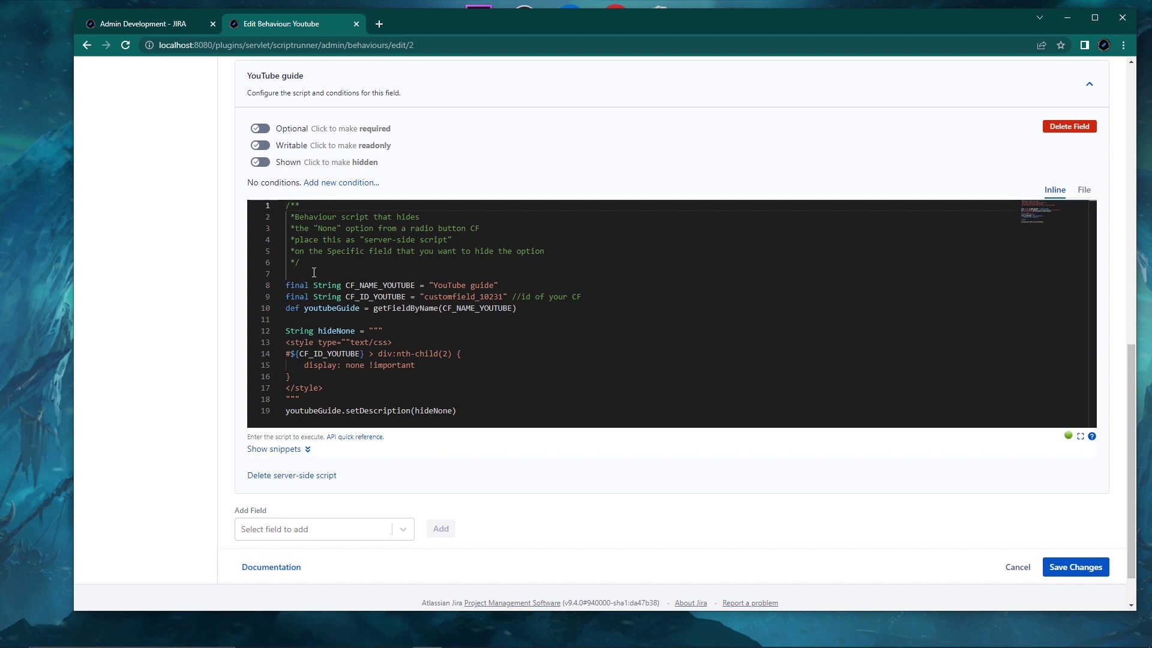
pyautogui.moveTo(314, 273); pyautogui.dragTo(275, 205)
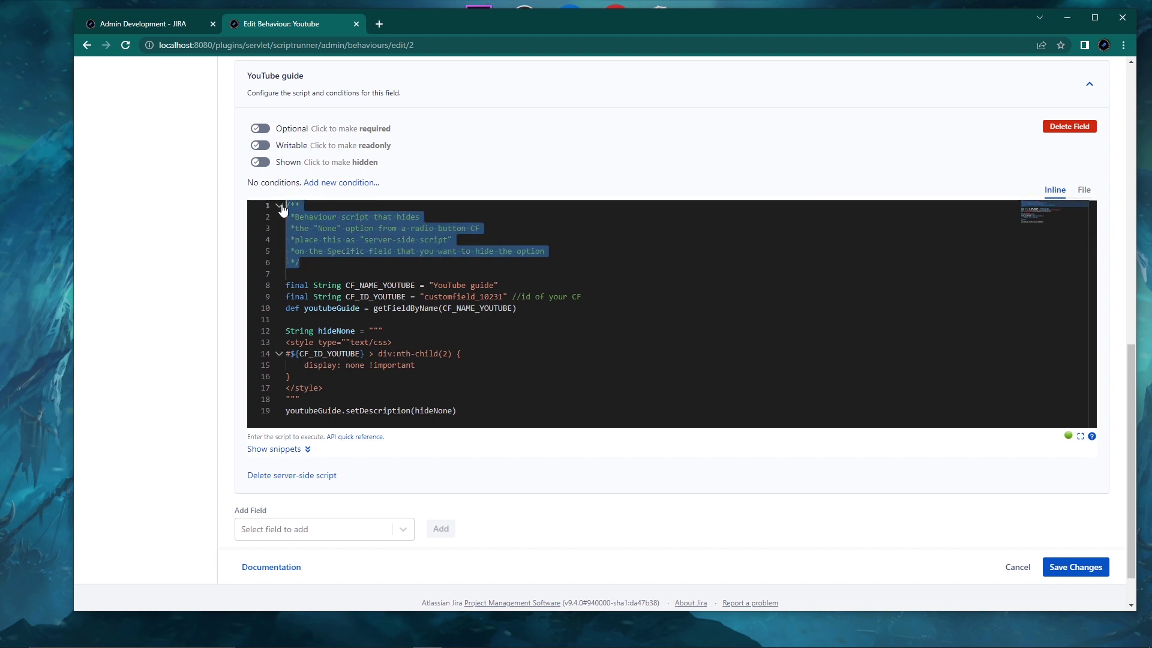
pyautogui.click(318, 264)
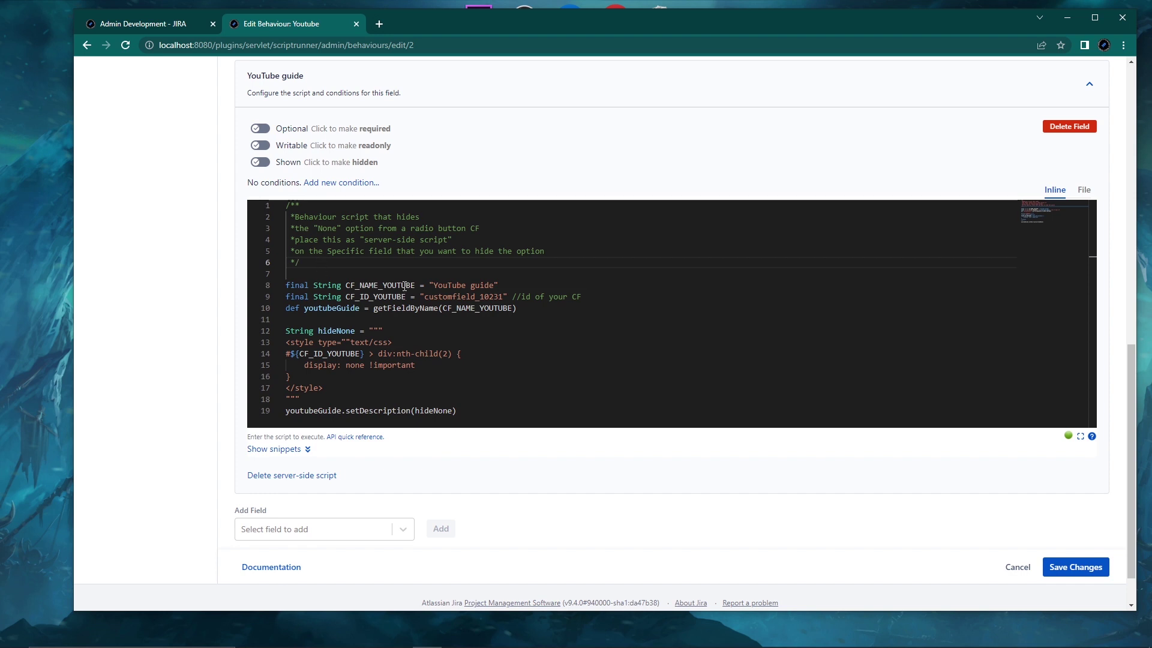
pyautogui.moveTo(504, 284); pyautogui.dragTo(390, 285)
pyautogui.click(503, 284)
pyautogui.moveTo(494, 285); pyautogui.dragTo(436, 284)
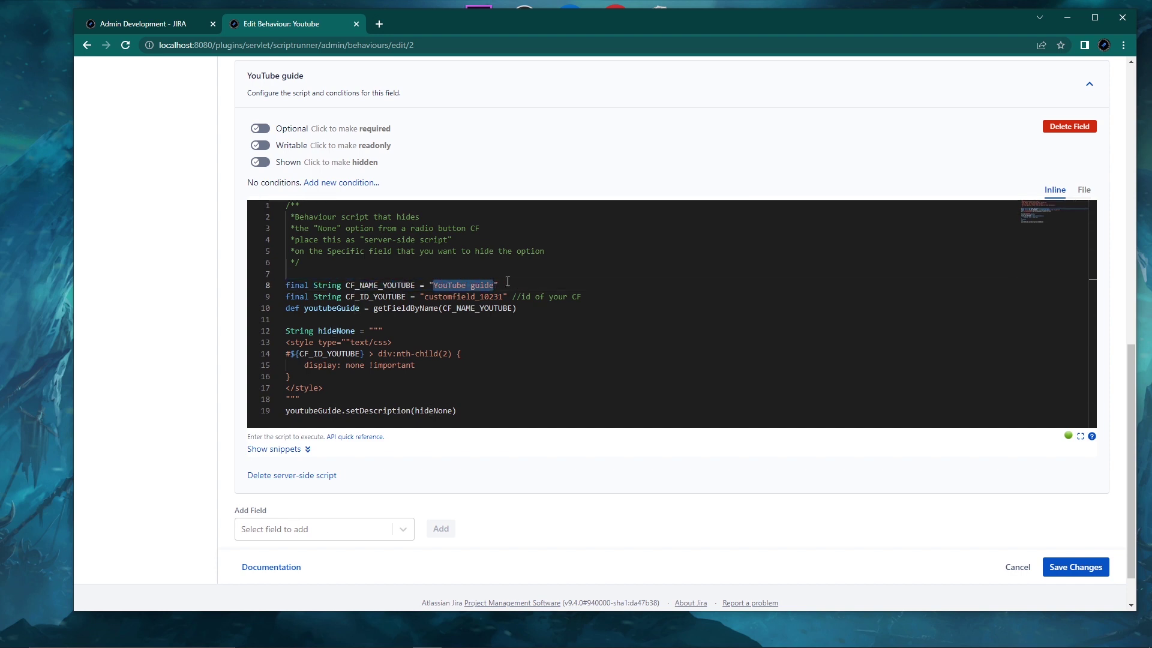
pyautogui.click(436, 285)
pyautogui.moveTo(524, 308); pyautogui.dragTo(373, 309)
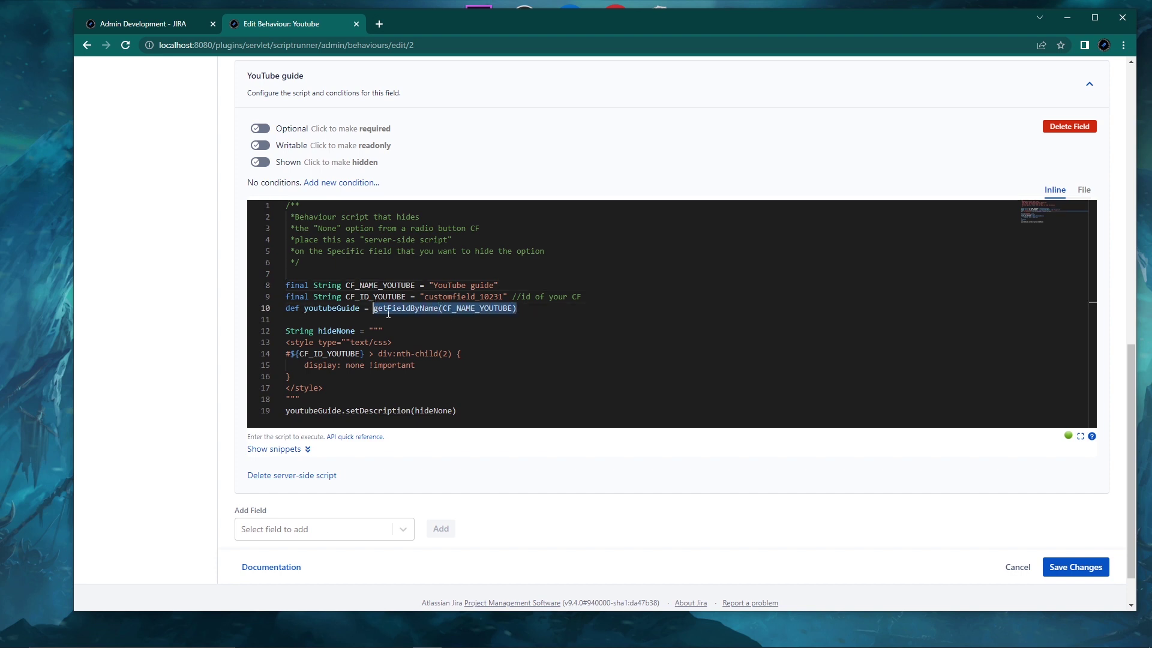
pyautogui.click(541, 312)
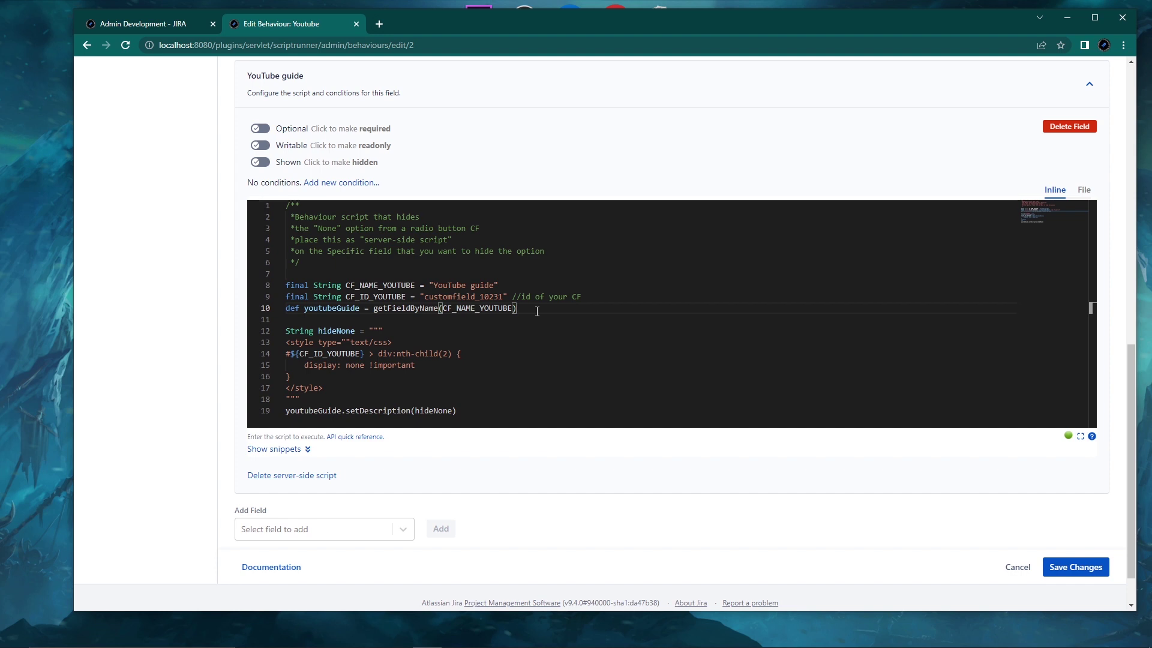
pyautogui.moveTo(598, 298); pyautogui.dragTo(341, 298)
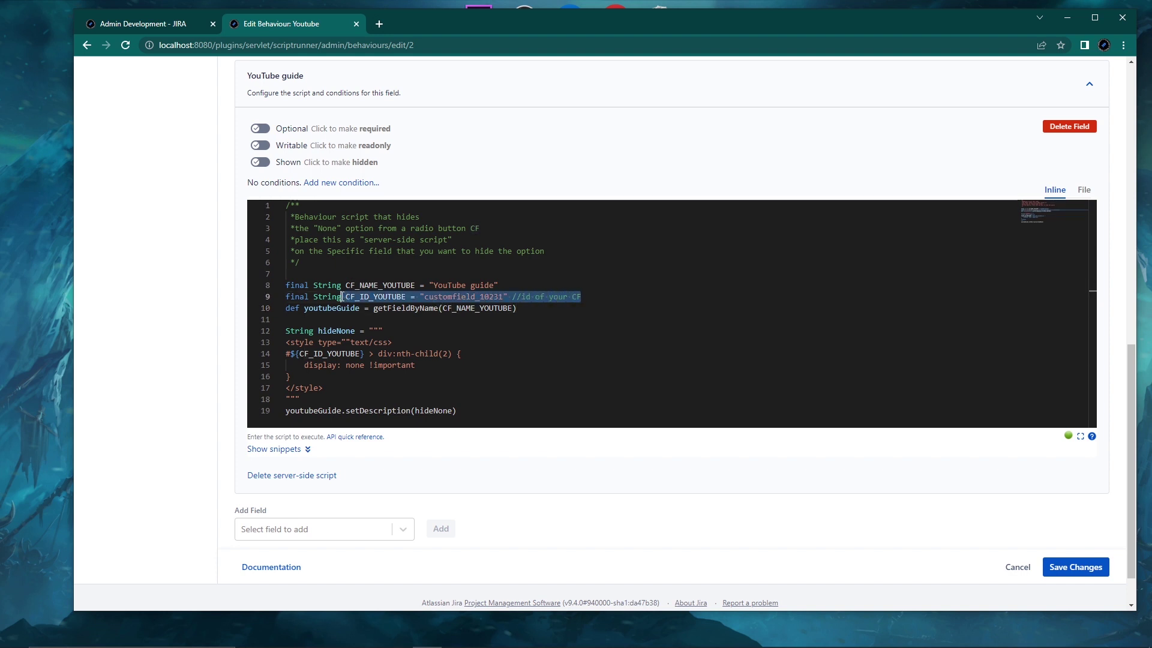
pyautogui.doubleClick(443, 296)
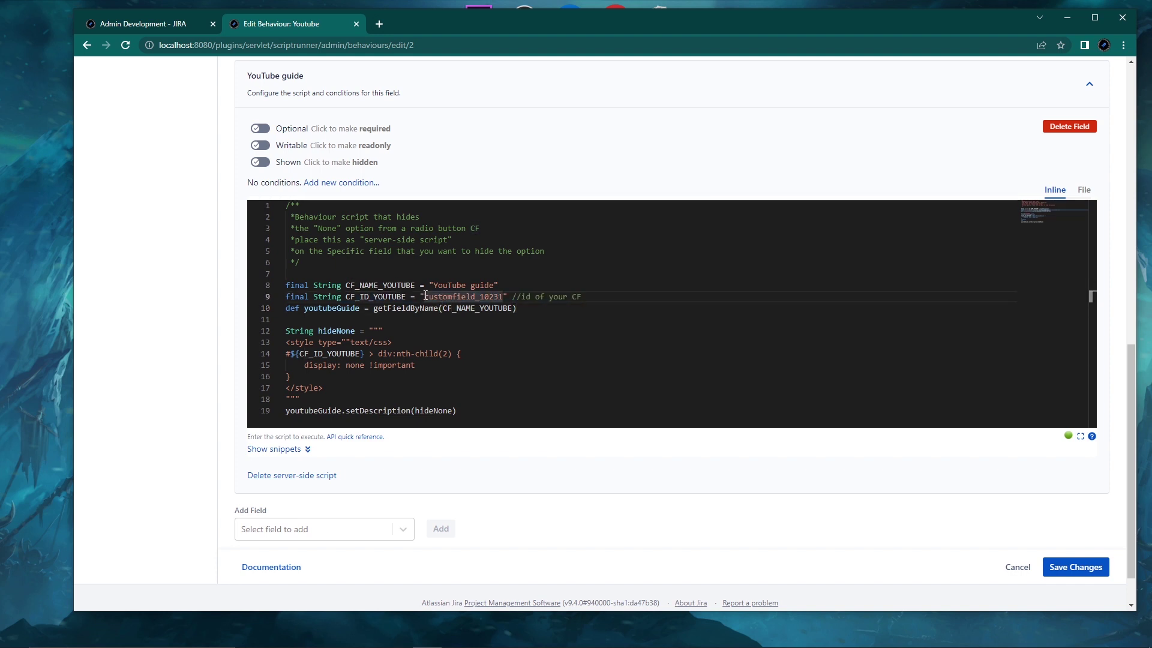
pyautogui.click(527, 312)
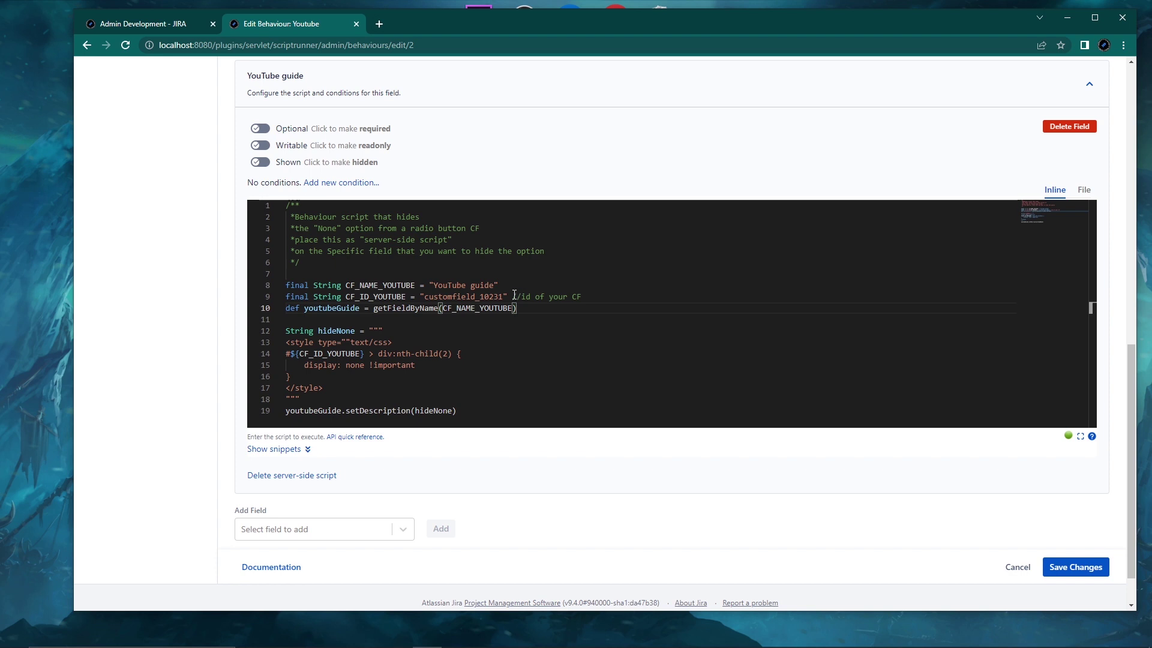
pyautogui.moveTo(494, 285); pyautogui.dragTo(434, 285)
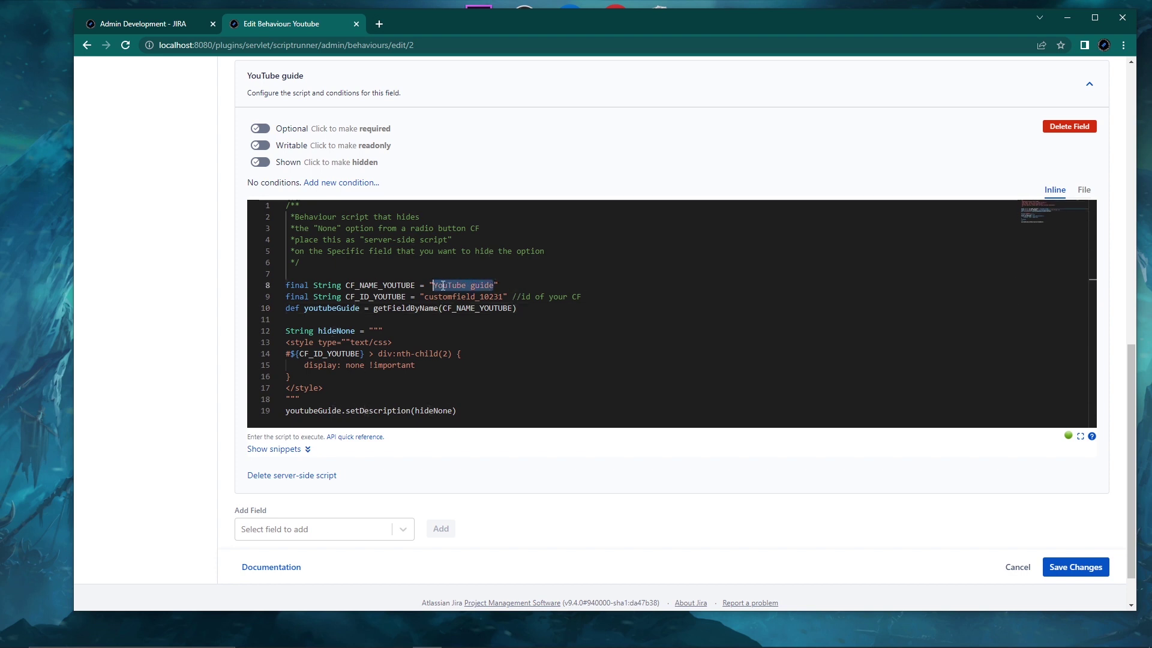
# Examine the YouTube guide script's field name constant and the custom field ID constant with its comment.
pyautogui.click(504, 285)
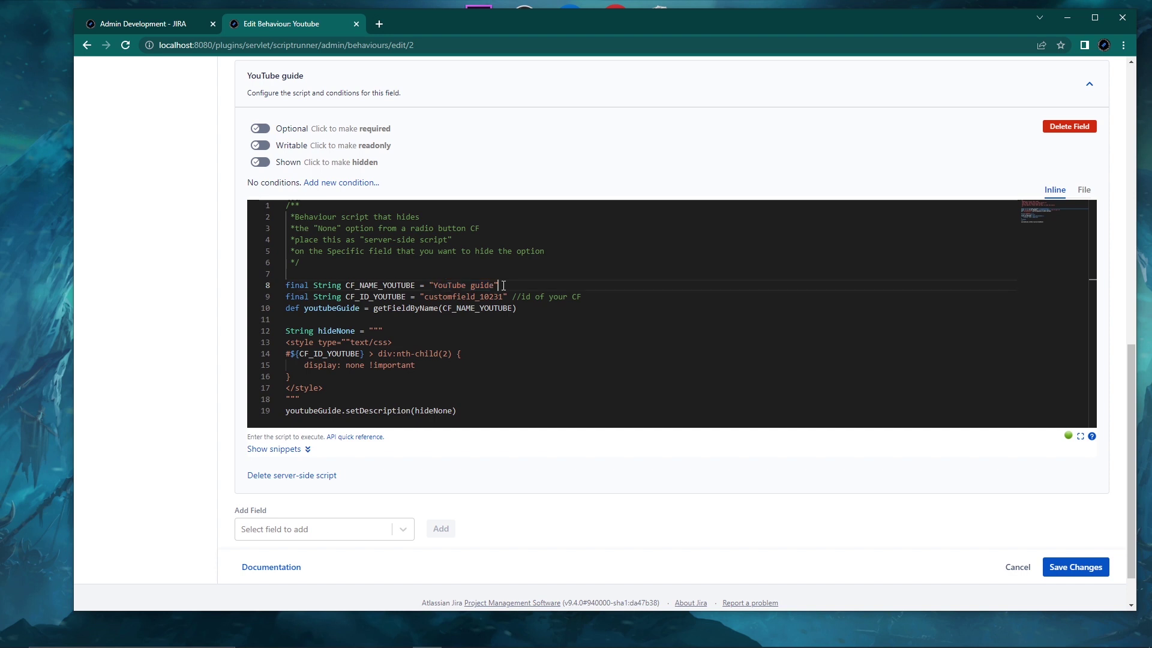
pyautogui.moveTo(502, 297); pyautogui.dragTo(426, 298)
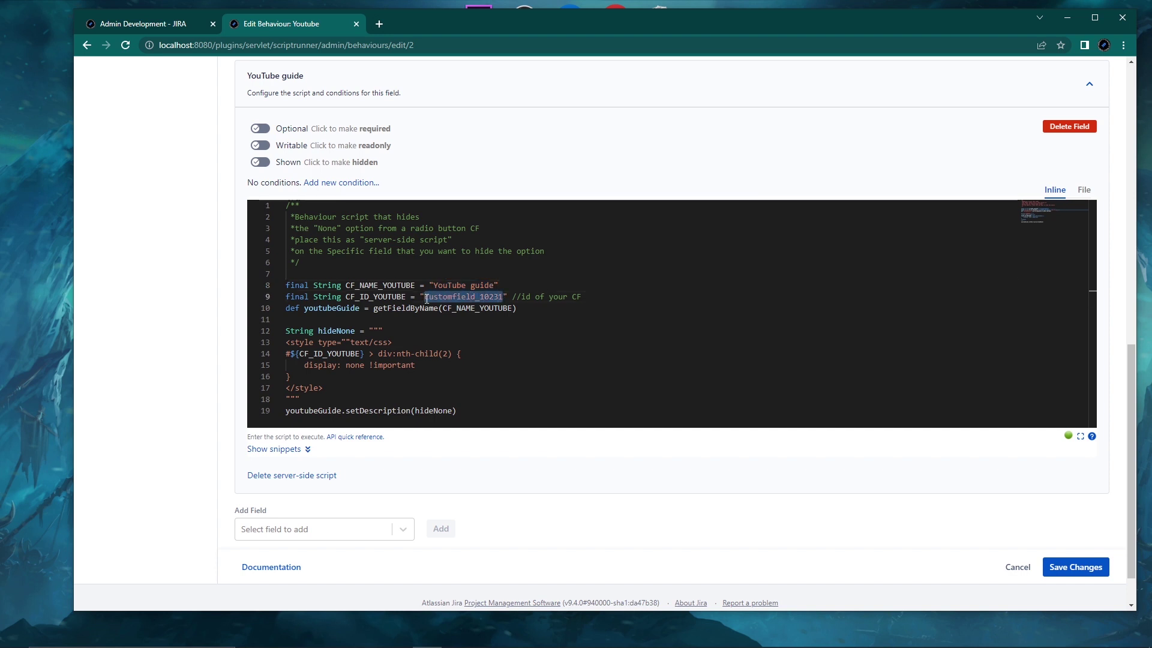
pyautogui.click(525, 308)
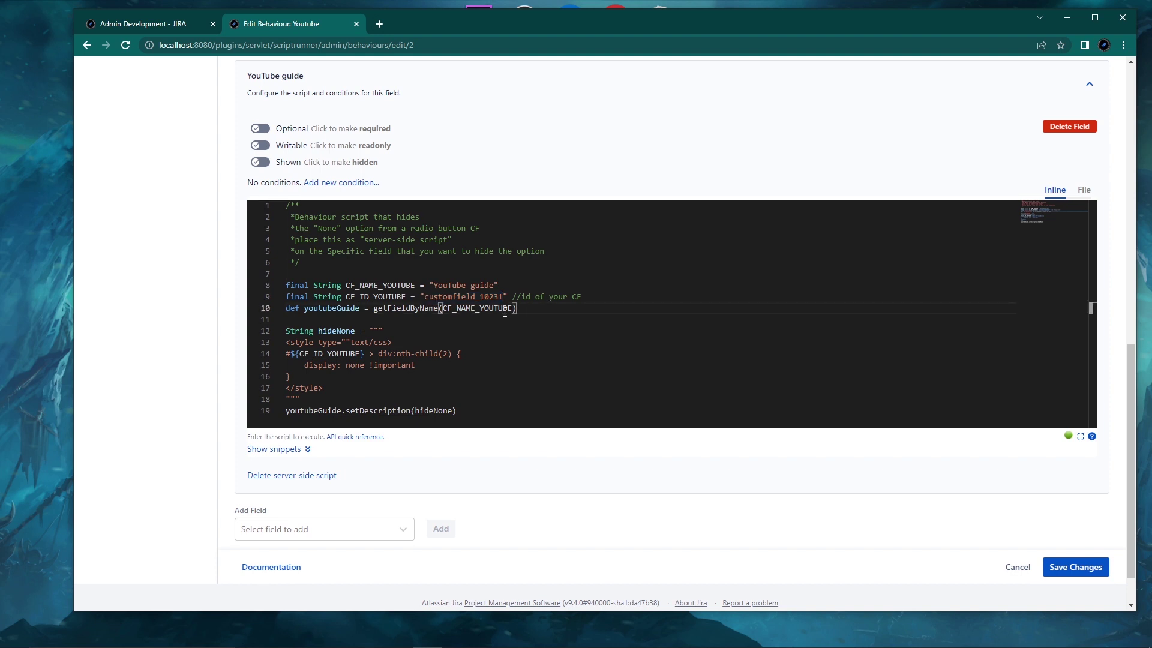
pyautogui.moveTo(593, 297); pyautogui.dragTo(439, 296)
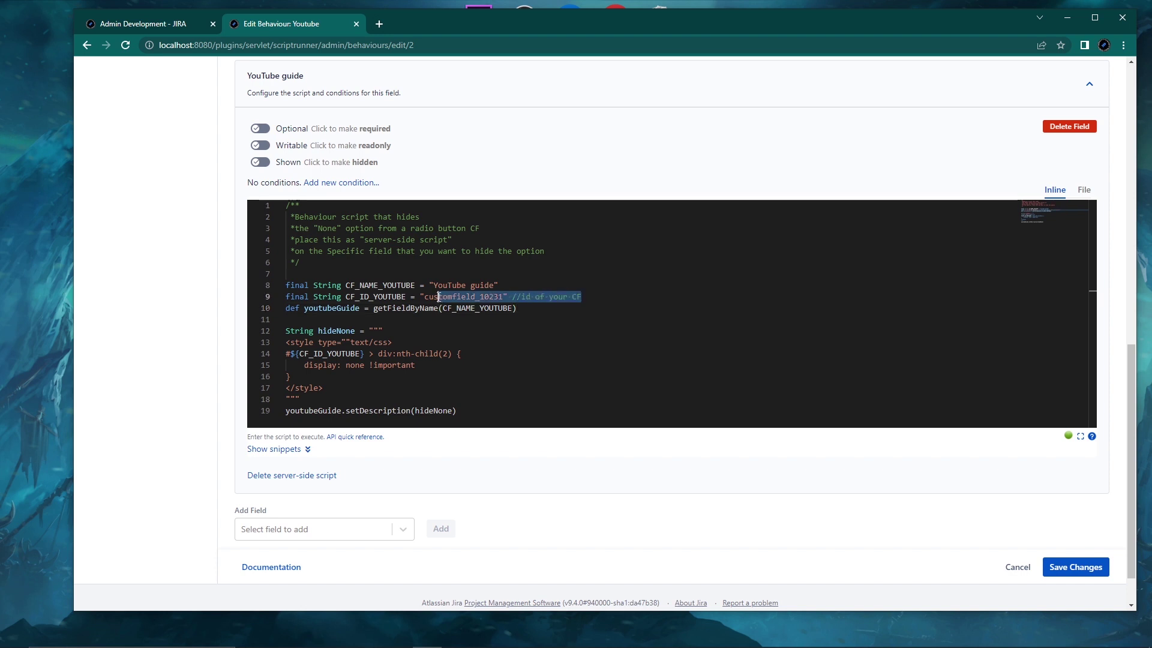
pyautogui.click(586, 296)
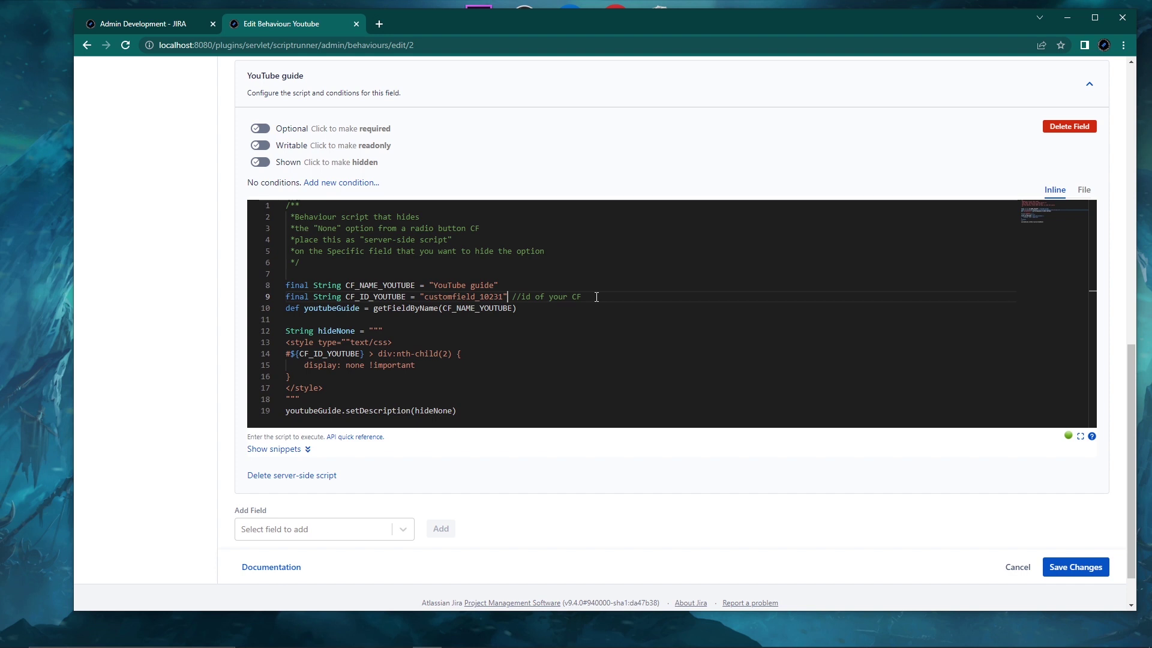
# Examine the hideNone style block with its CF_ID_YOUTUBE selector, the setDescription call and the youtubeGuide variable.
pyautogui.click(354, 353)
pyautogui.moveTo(354, 354); pyautogui.dragTo(292, 353)
pyautogui.click(480, 356)
pyautogui.moveTo(286, 330); pyautogui.dragTo(358, 329)
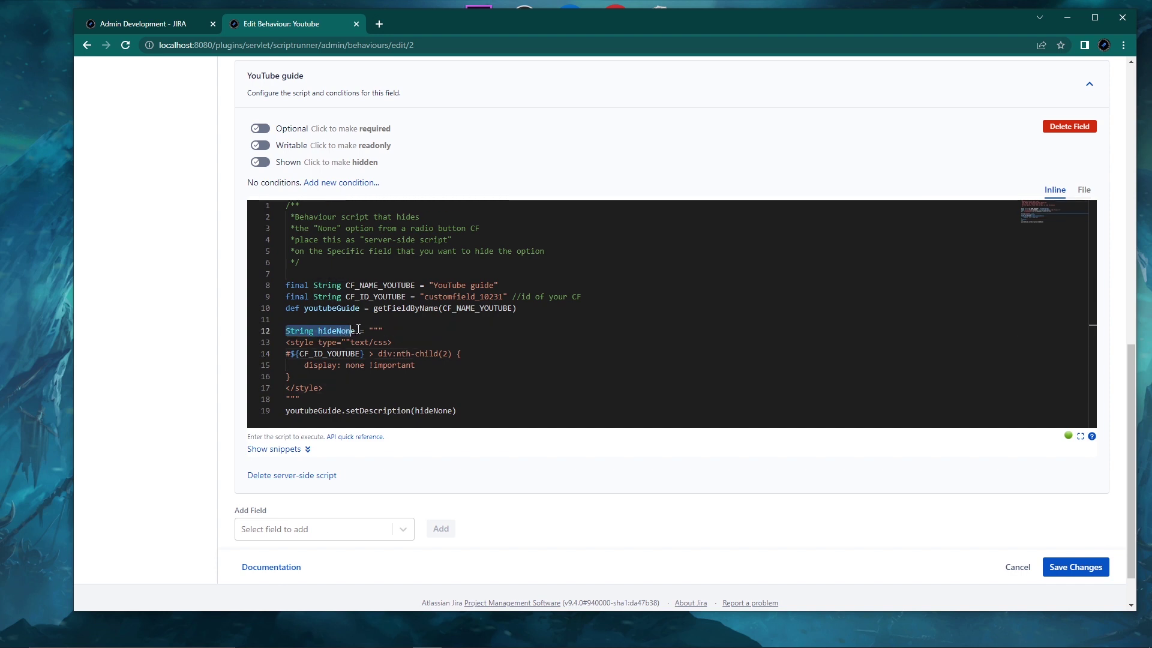
pyautogui.click(358, 329)
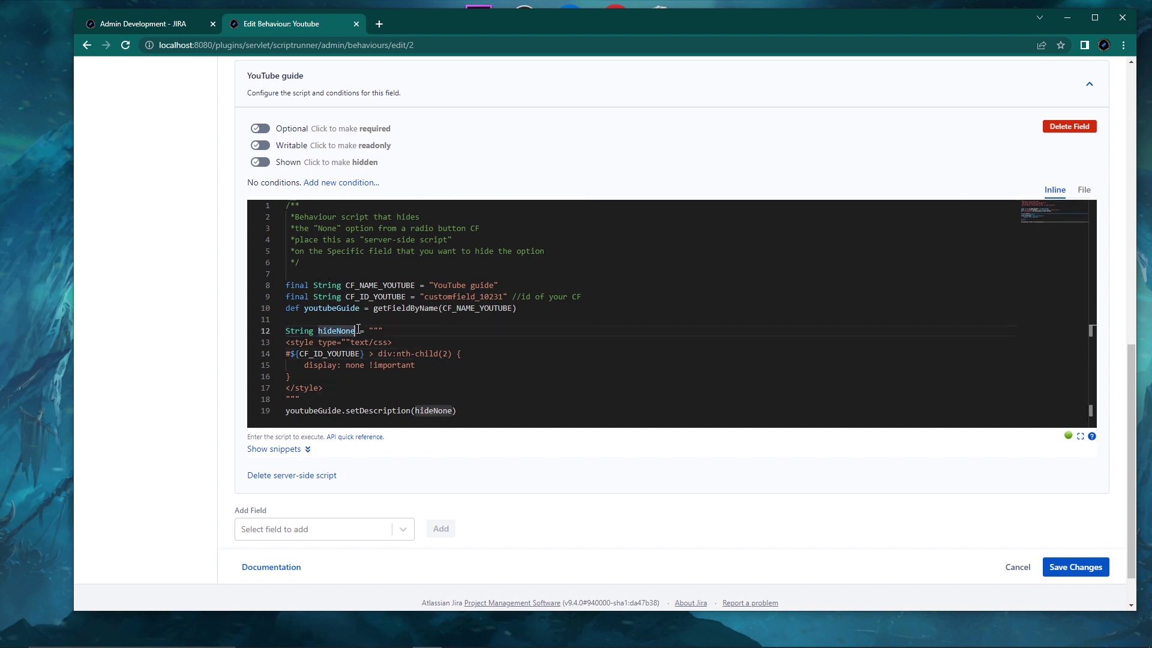
pyautogui.click(403, 334)
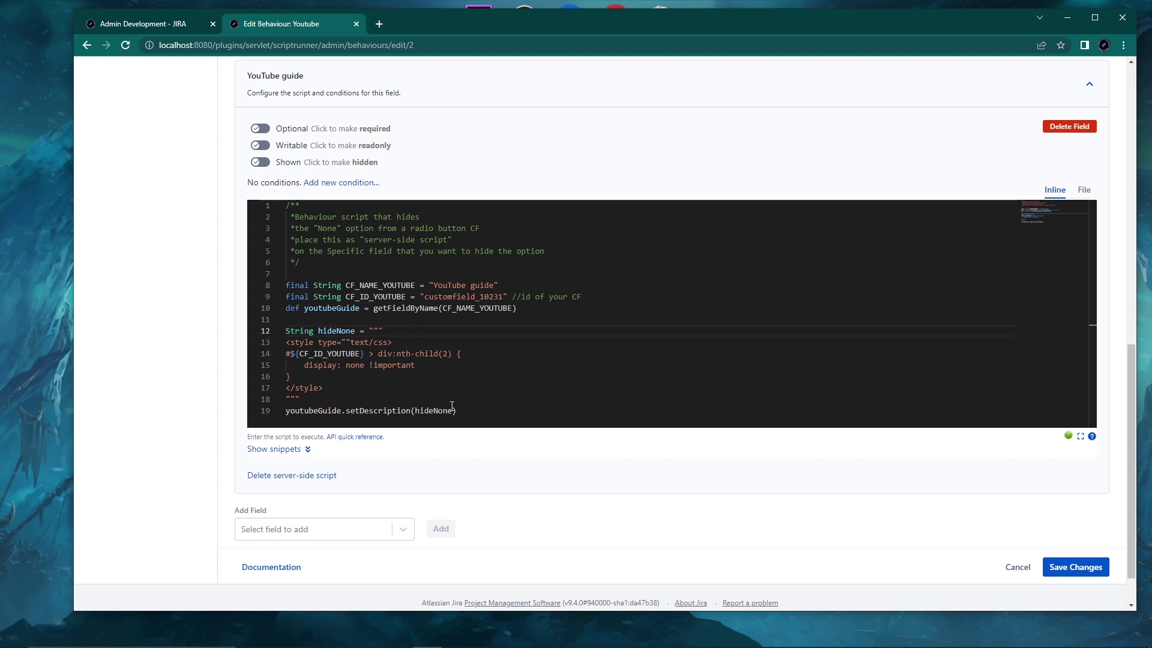
pyautogui.moveTo(456, 410); pyautogui.dragTo(288, 412)
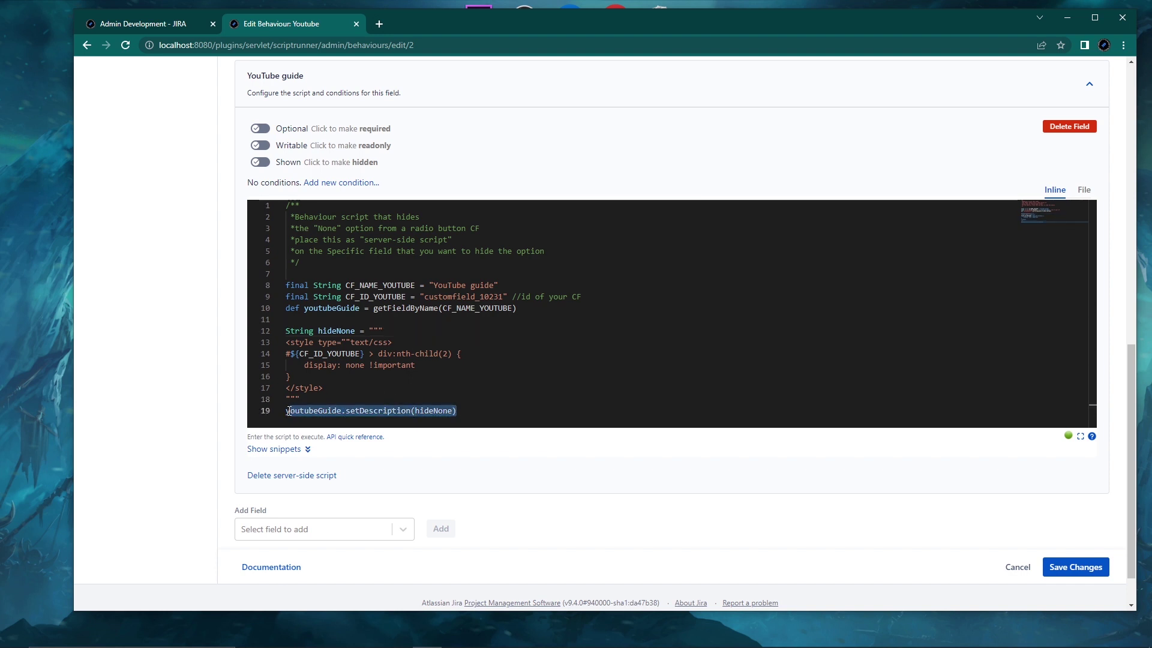
pyautogui.click(462, 411)
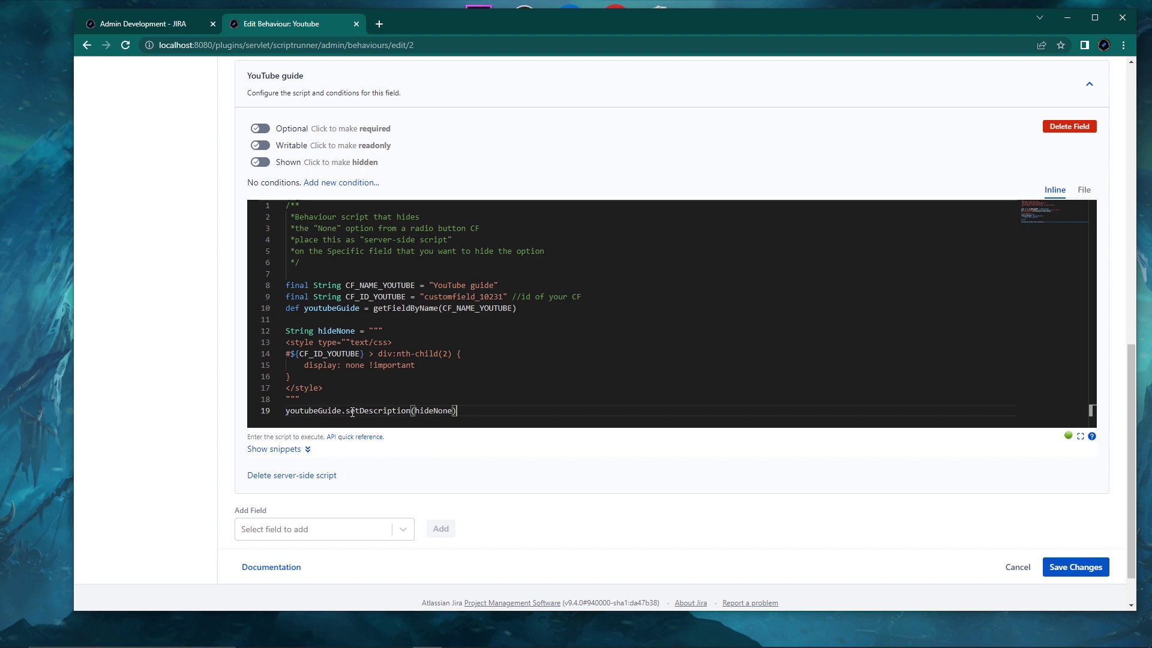
pyautogui.moveTo(299, 399); pyautogui.dragTo(287, 327)
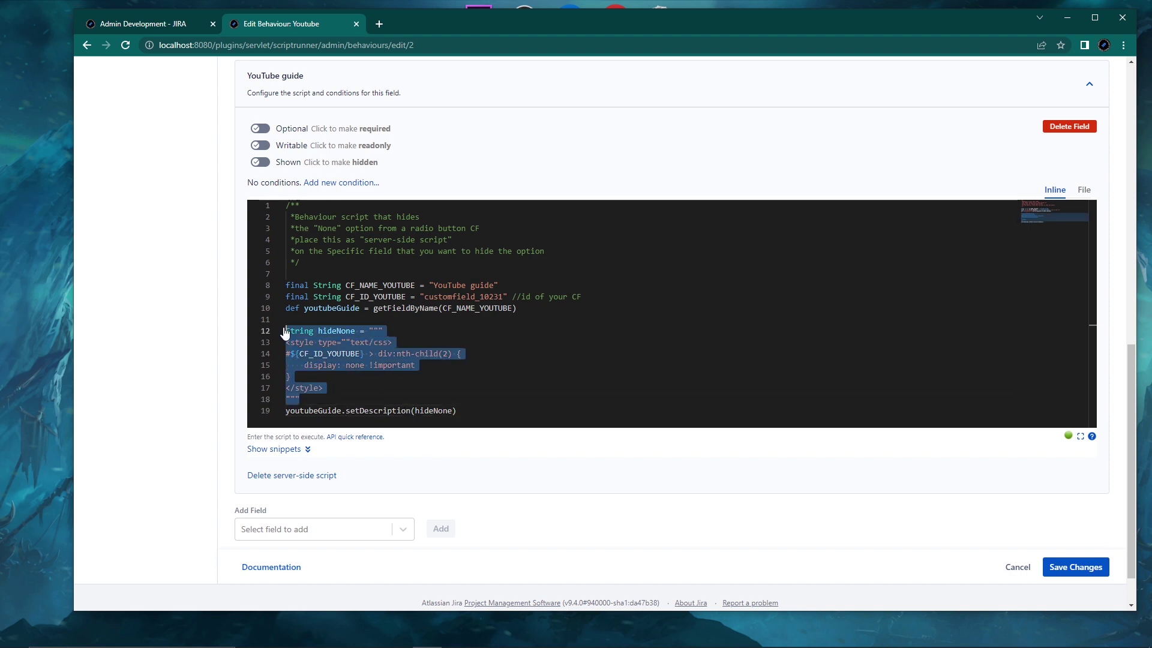
pyautogui.doubleClick(305, 308)
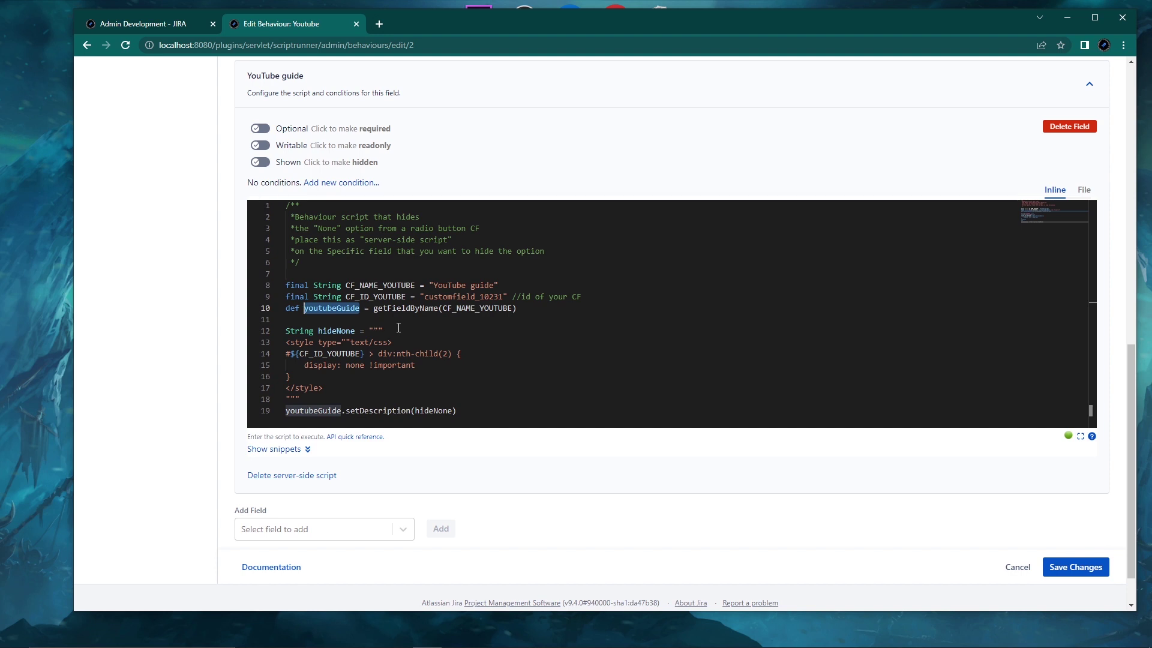
pyautogui.click(199, 316)
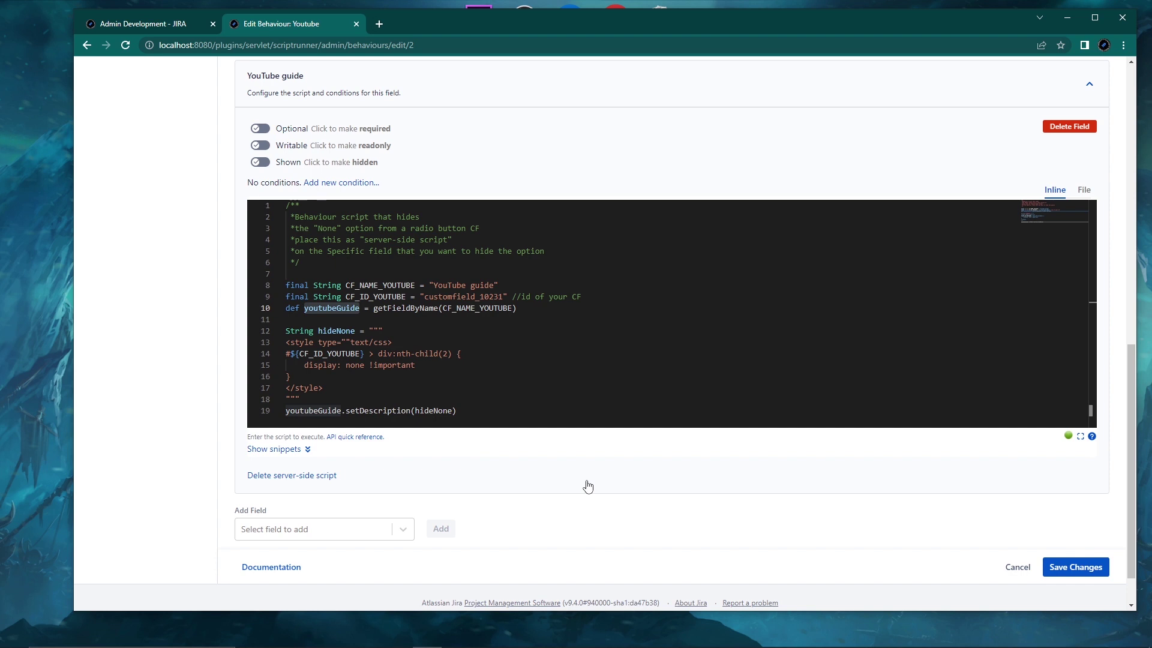
# Save the Youtube behaviour and open a new Bug issue form in Admin Development to check the YouTube guide options.
pyautogui.click(1066, 568)
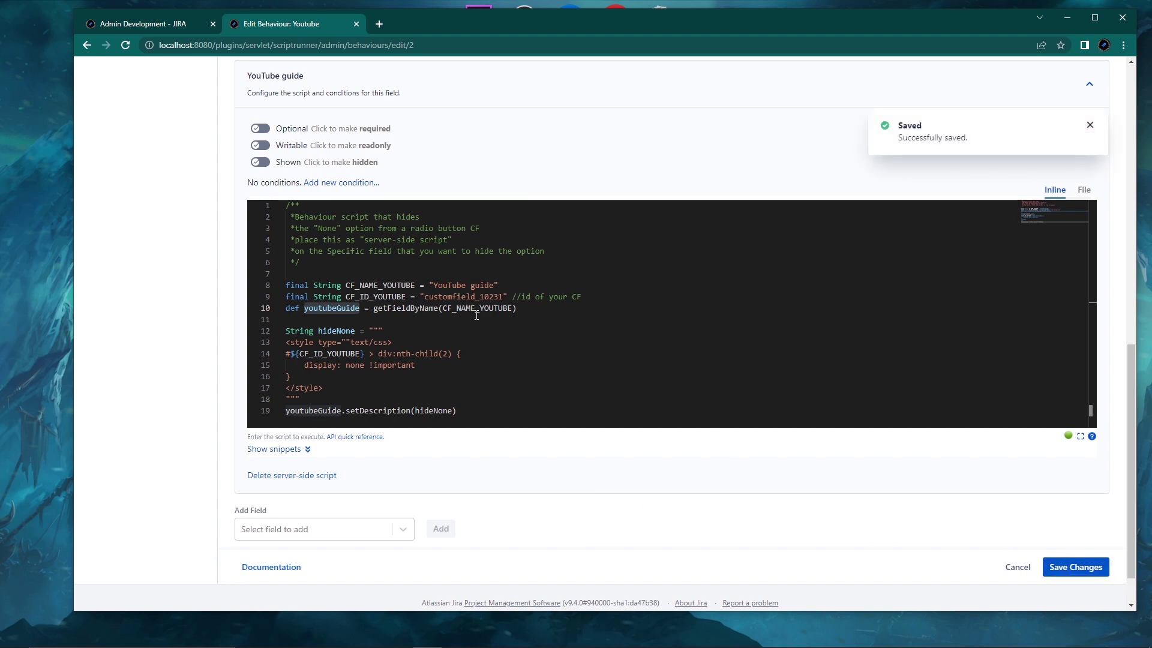
pyautogui.scroll(10, 165, 257)
pyautogui.hotkey('ctrl', 'Tab')
pyautogui.click(172, 111)
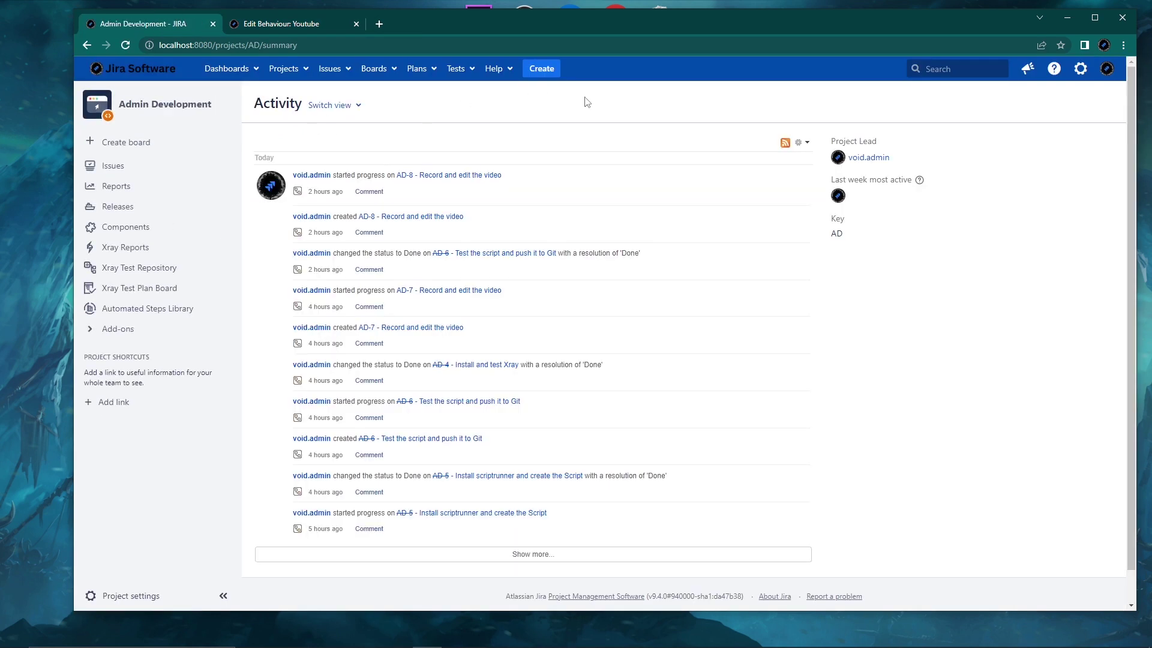
pyautogui.click(542, 69)
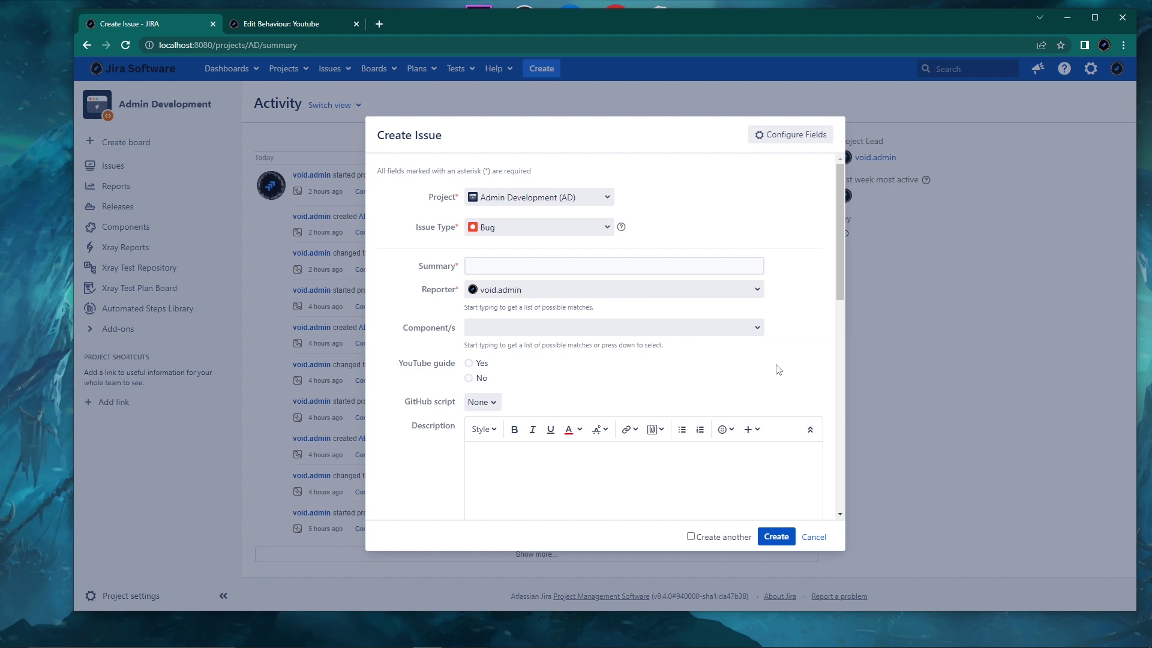
pyautogui.scroll(-1, 841, 180)
pyautogui.scroll(1, 842, 179)
# Examine the options of the GitHub script select list and compare them with the YouTube guide radio buttons.
pyautogui.click(492, 405)
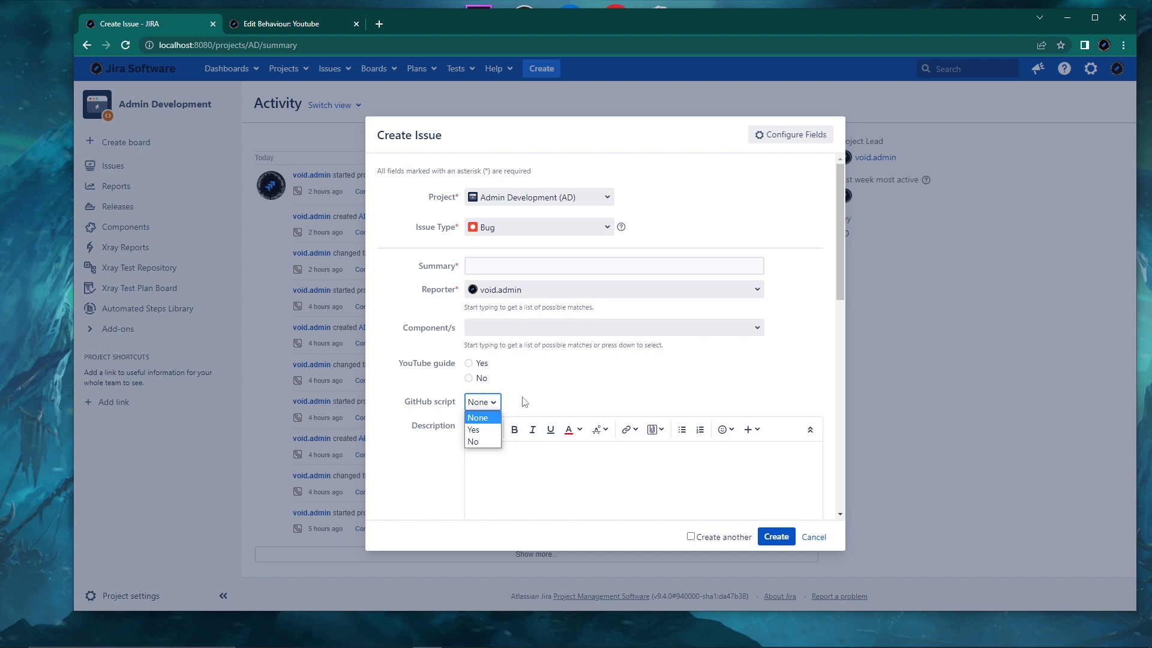
pyautogui.click(524, 401)
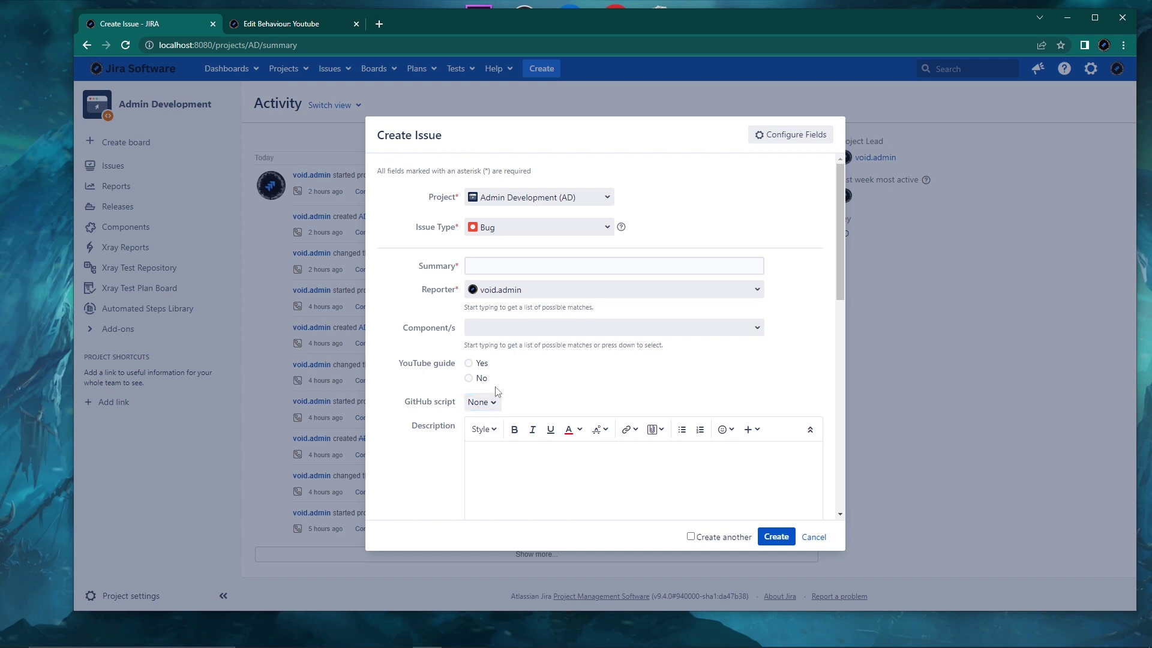
pyautogui.moveTo(489, 384)
pyautogui.mouseDown()
pyautogui.moveTo(480, 362)
pyautogui.moveTo(503, 372)
pyautogui.mouseUp()
pyautogui.click(506, 375)
pyautogui.click(480, 402)
pyautogui.click(508, 404)
pyautogui.click(481, 409)
pyautogui.click(546, 399)
# Try the No option in the GitHub script select list and set the field back to None.
pyautogui.click(473, 403)
pyautogui.click(480, 424)
pyautogui.click(493, 405)
pyautogui.click(478, 443)
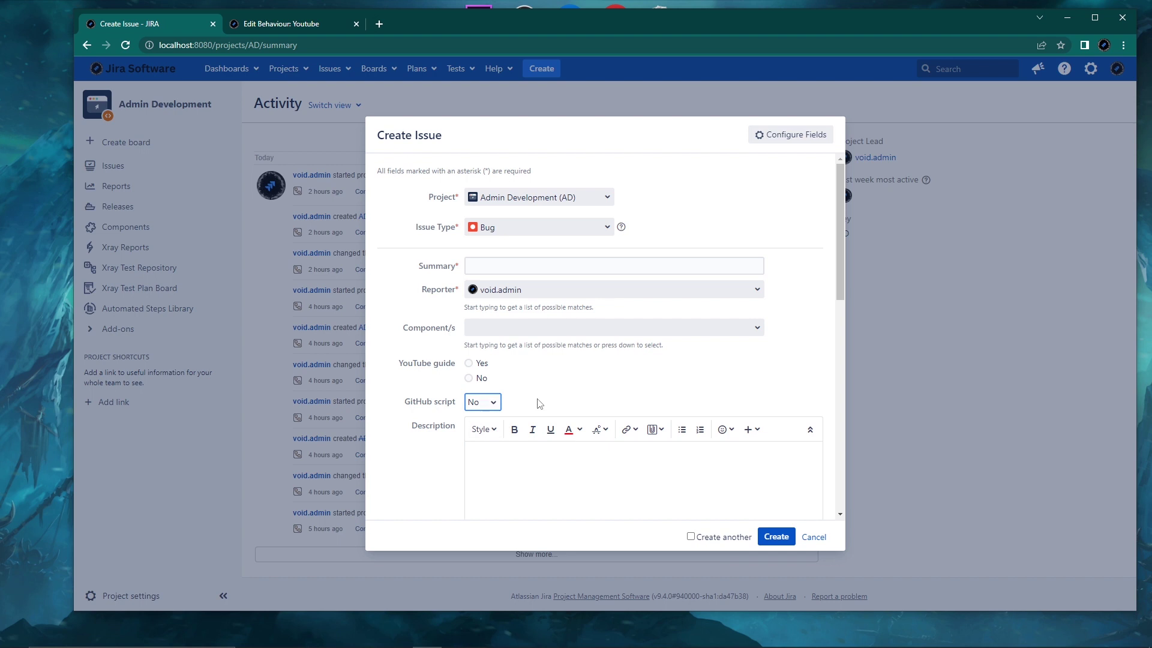
pyautogui.click(492, 402)
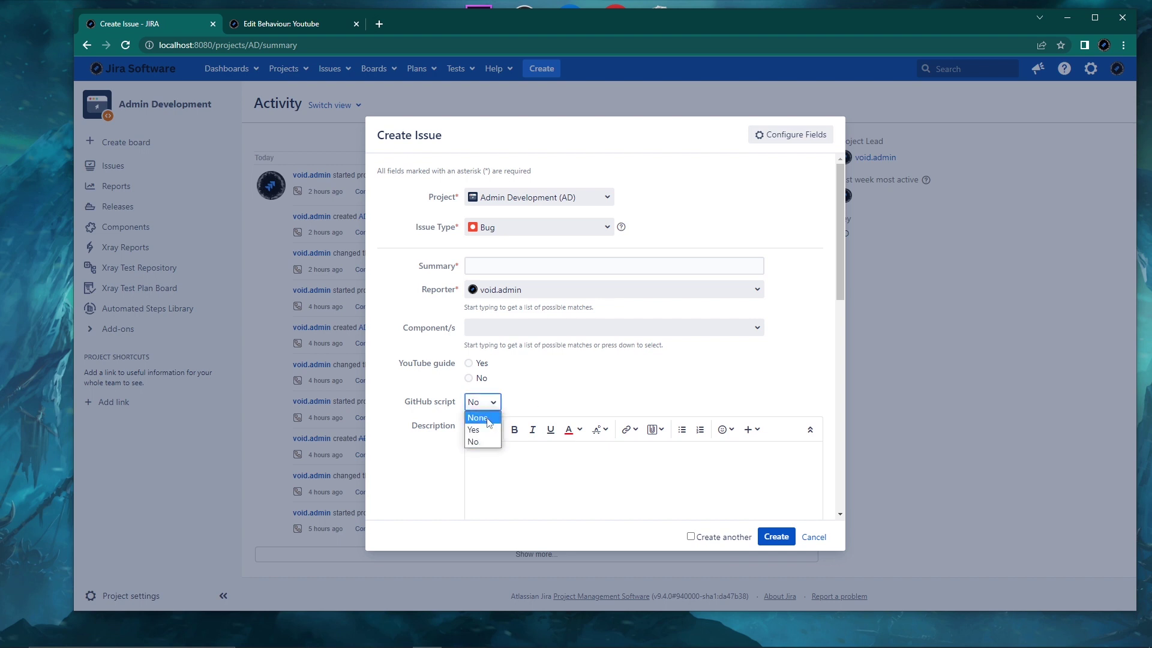
pyautogui.click(488, 419)
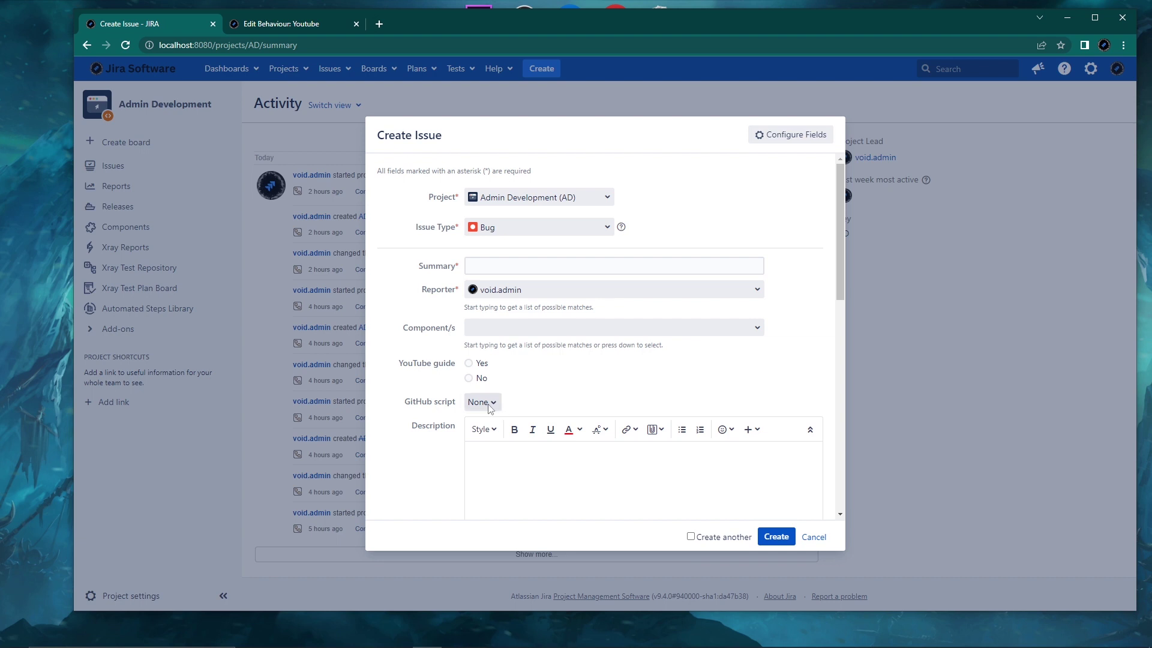
pyautogui.click(489, 403)
pyautogui.click(518, 406)
pyautogui.moveTo(454, 406); pyautogui.dragTo(412, 406)
pyautogui.click(507, 404)
# Return to the Youtube behaviour and examine the style block in the YouTube guide field's script.
pyautogui.click(282, 25)
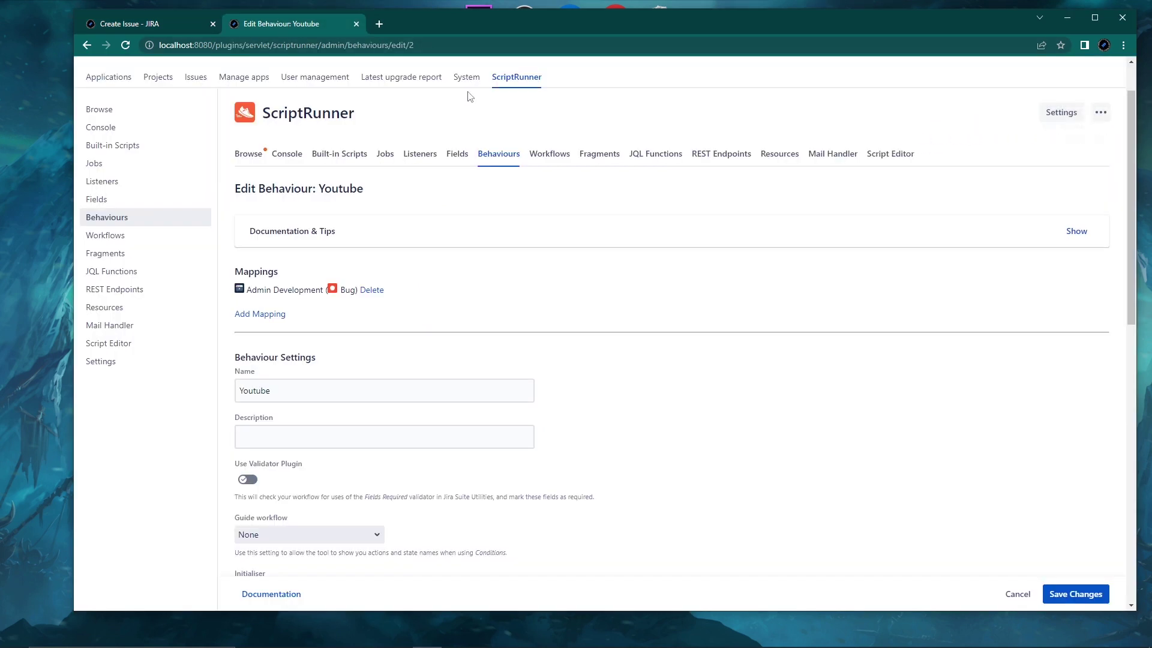
pyautogui.scroll(-2, 579, 308)
pyautogui.scroll(-2, 590, 307)
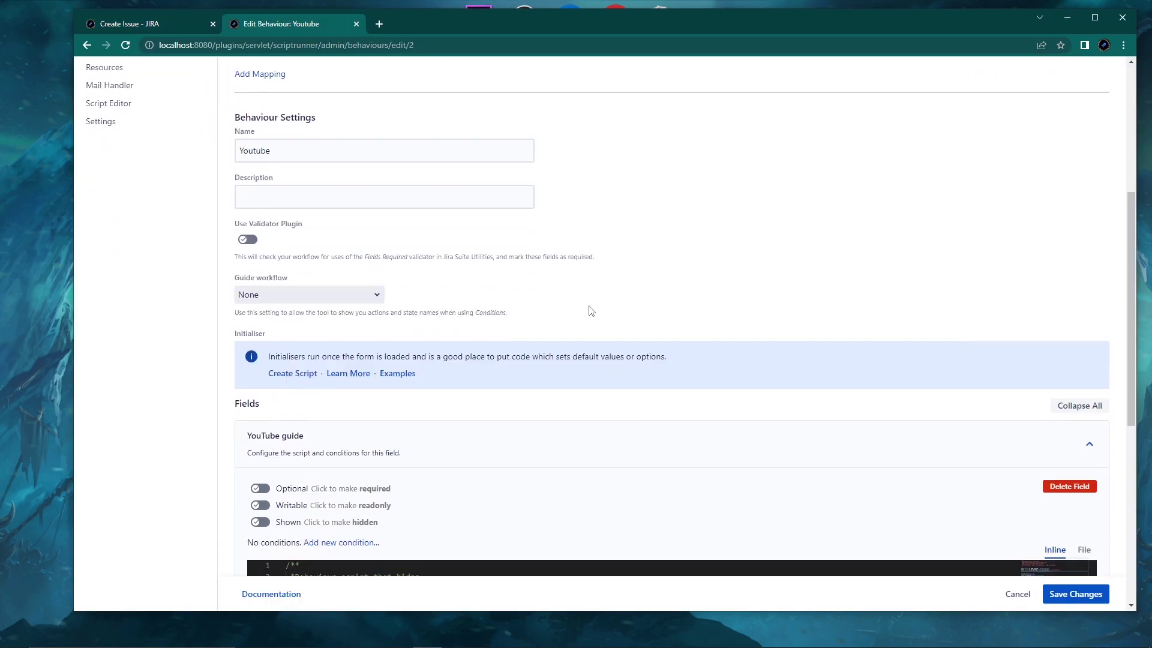
pyautogui.scroll(-2, 516, 297)
pyautogui.scroll(-3, 276, 309)
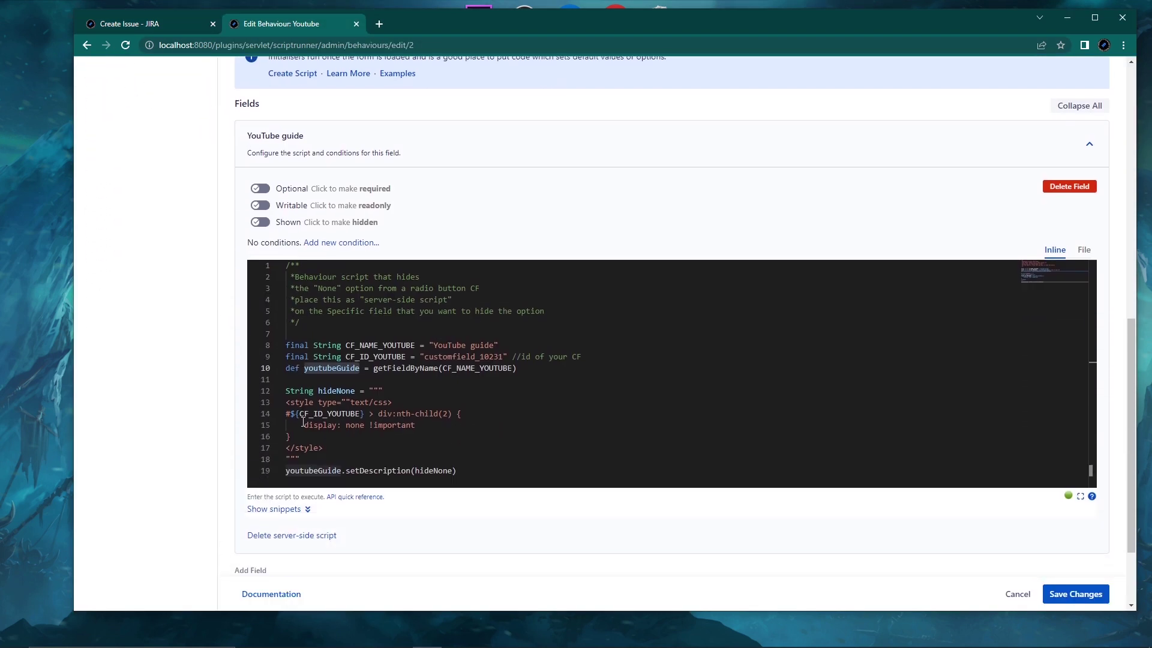
pyautogui.moveTo(285, 402); pyautogui.dragTo(324, 448)
pyautogui.click(392, 402)
pyautogui.scroll(-2, 180, 329)
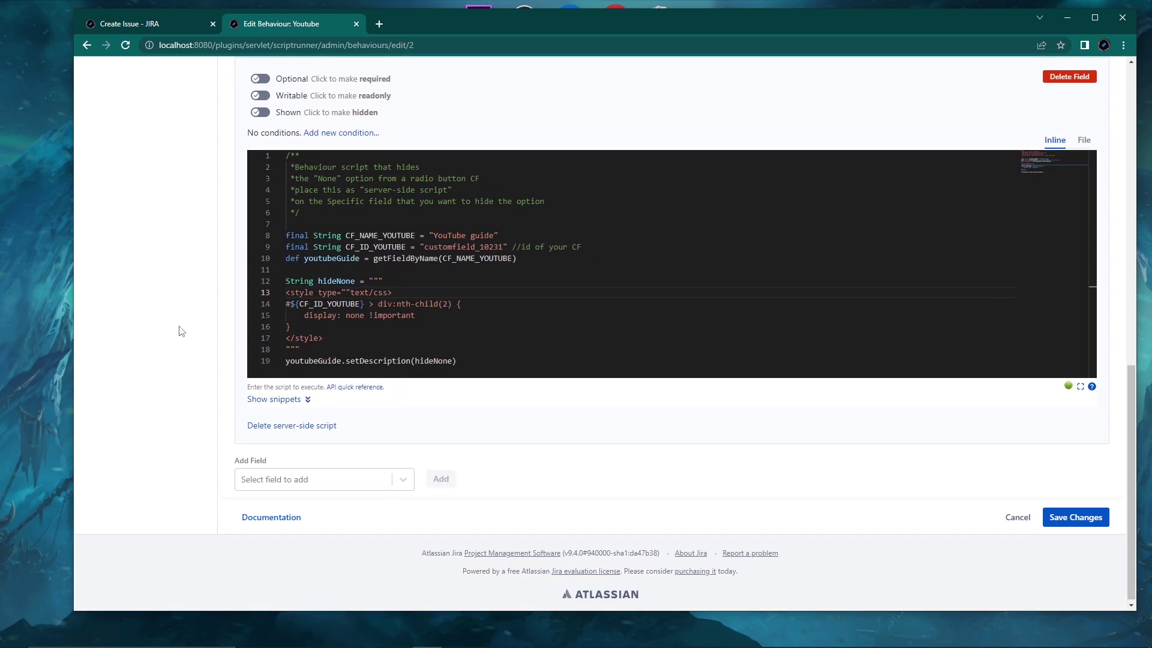
# Go to the list of behaviours and reopen the Youtube behaviour for editing.
pyautogui.scroll(10, 565, 394)
pyautogui.click(493, 166)
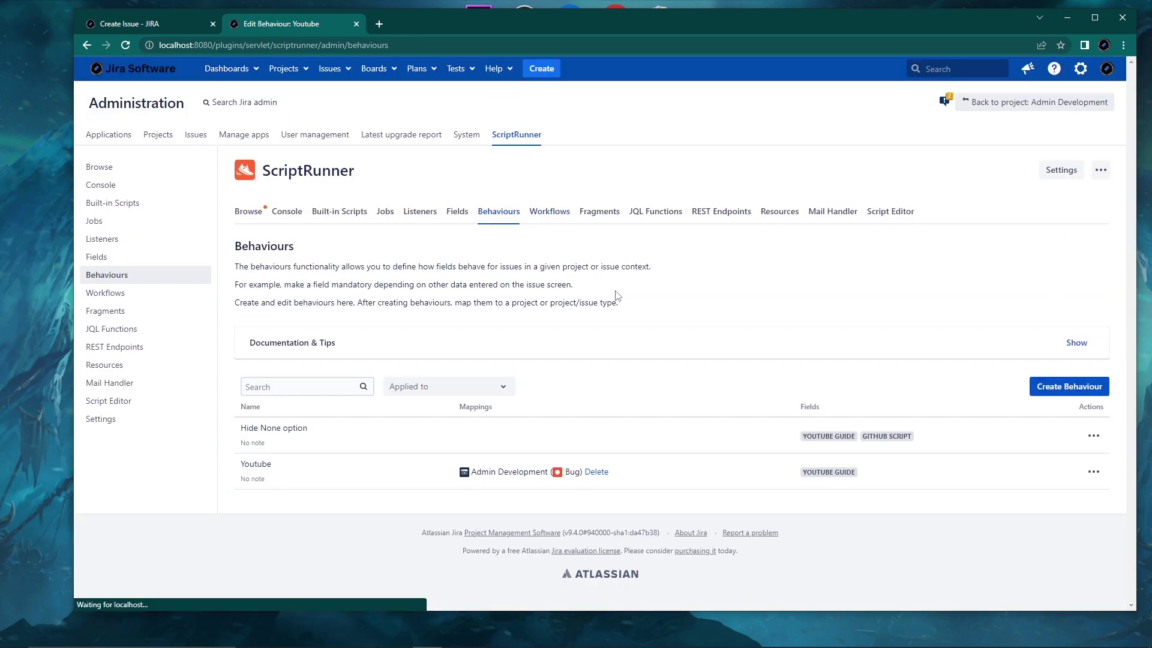
pyautogui.click(1093, 472)
pyautogui.click(1049, 496)
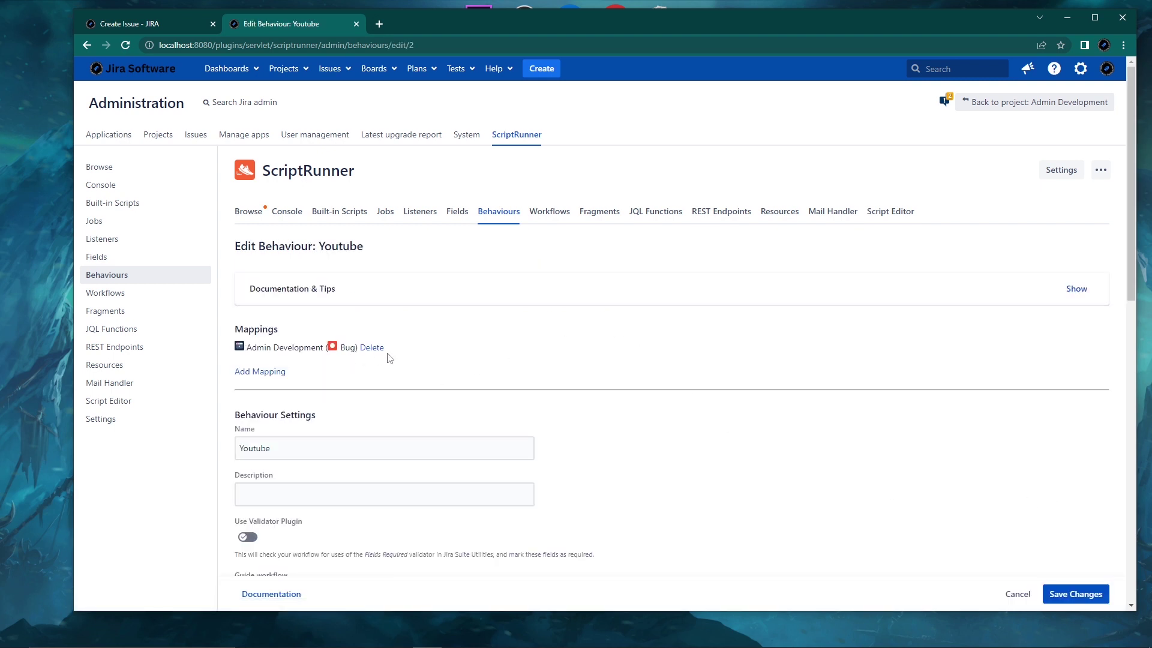
# Check the select list field's name on the issue form and add the GitHub script field to the Youtube behaviour.
pyautogui.scroll(-9, 388, 358)
pyautogui.scroll(-3, 218, 387)
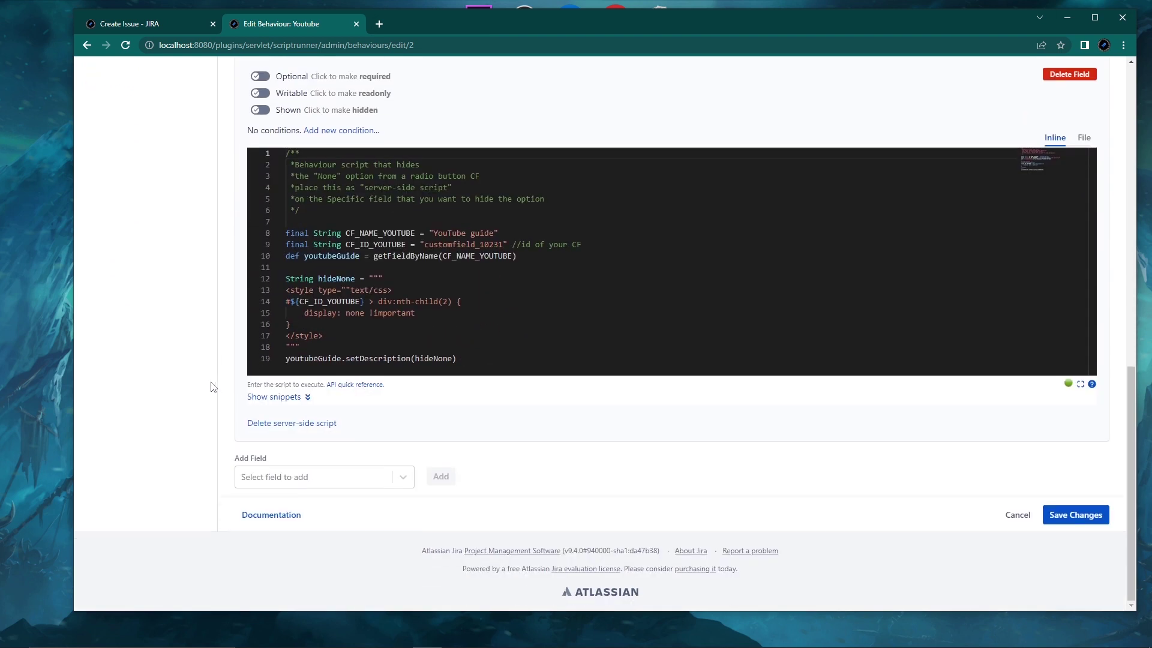
pyautogui.click(279, 480)
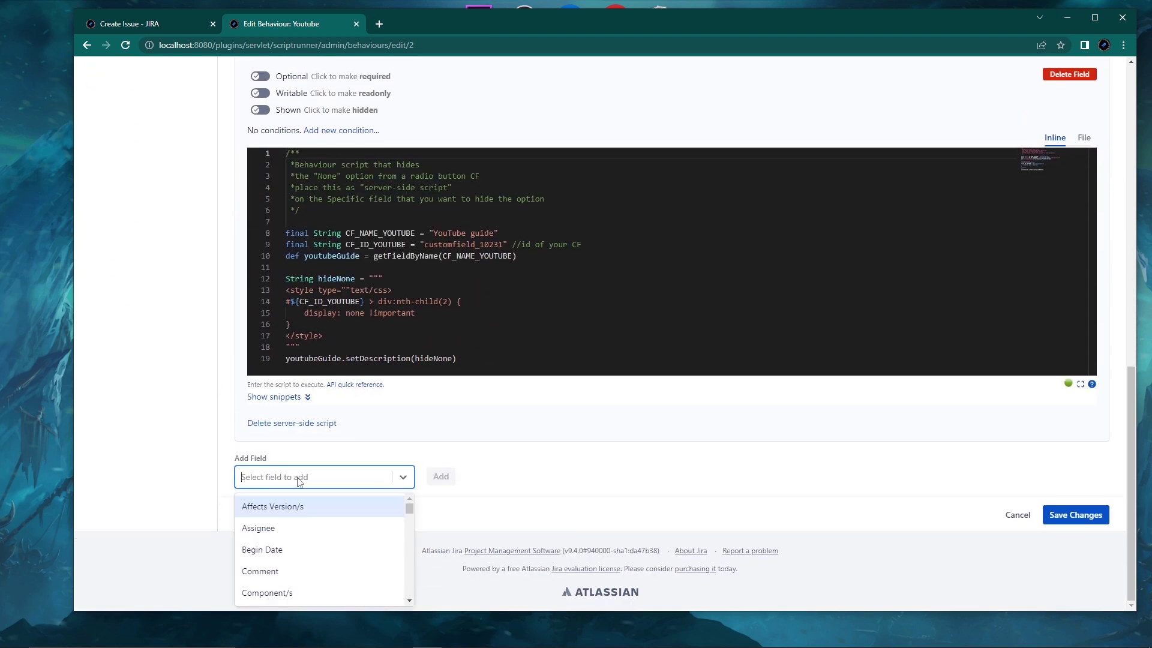
pyautogui.click(182, 28)
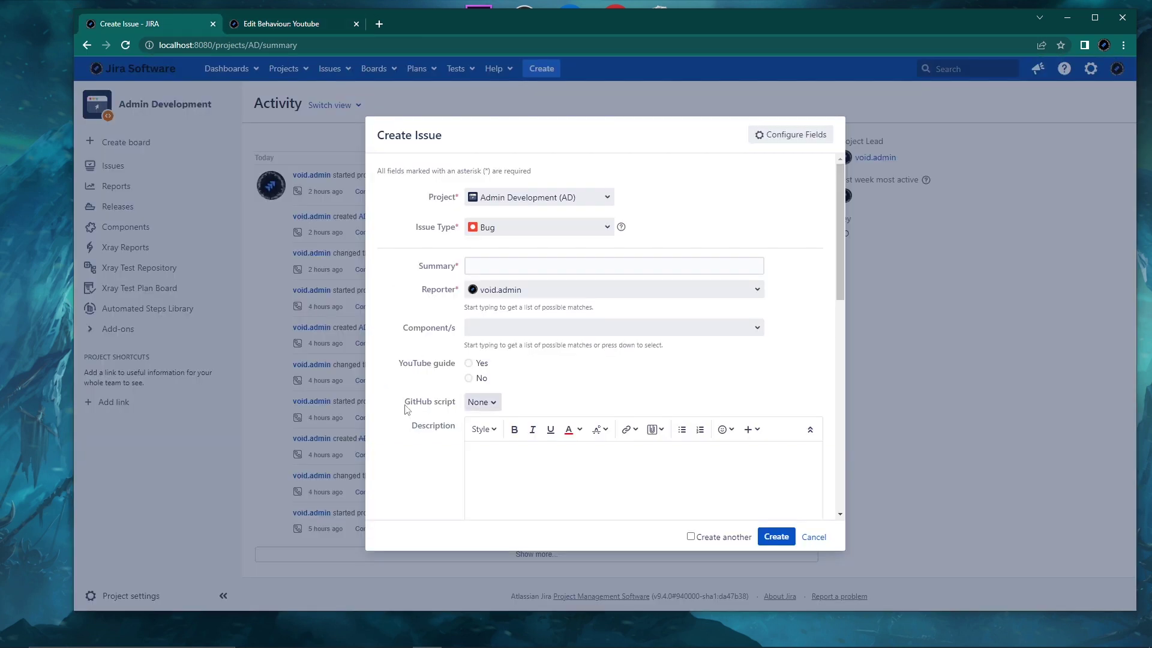
pyautogui.click(266, 28)
pyautogui.click(319, 478)
pyautogui.write('git')
pyautogui.click(300, 505)
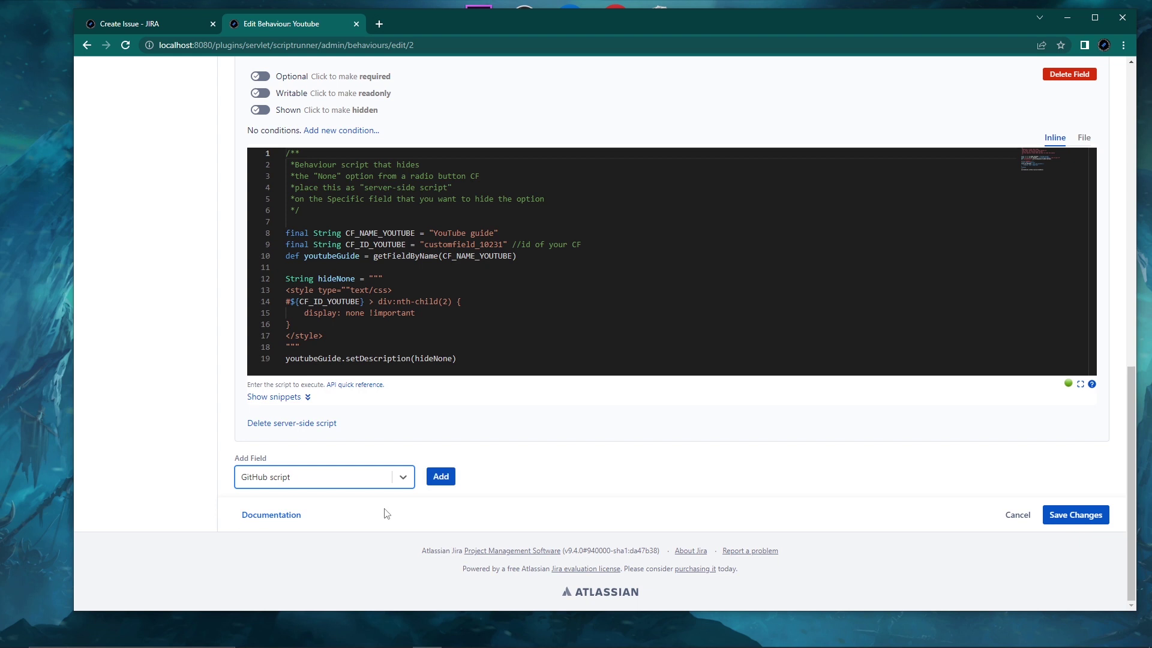
pyautogui.click(440, 477)
# Create an inline server-side script for the GitHub script field and paste in the code that hides a single select's None option.
pyautogui.scroll(-3, 186, 347)
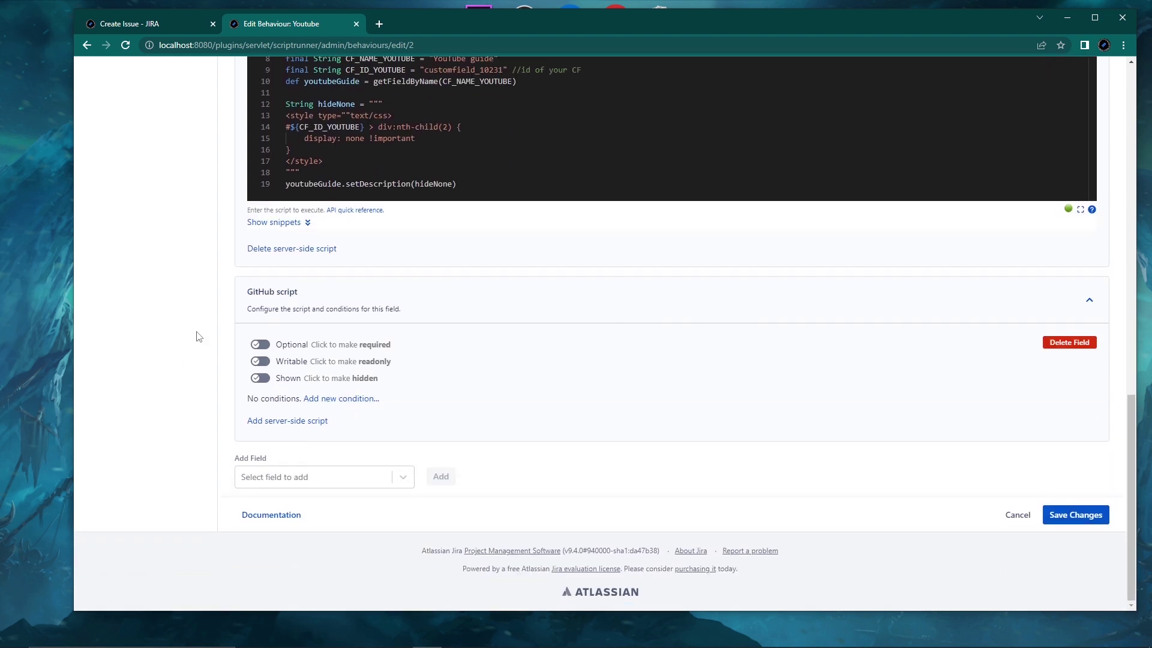
pyautogui.click(286, 421)
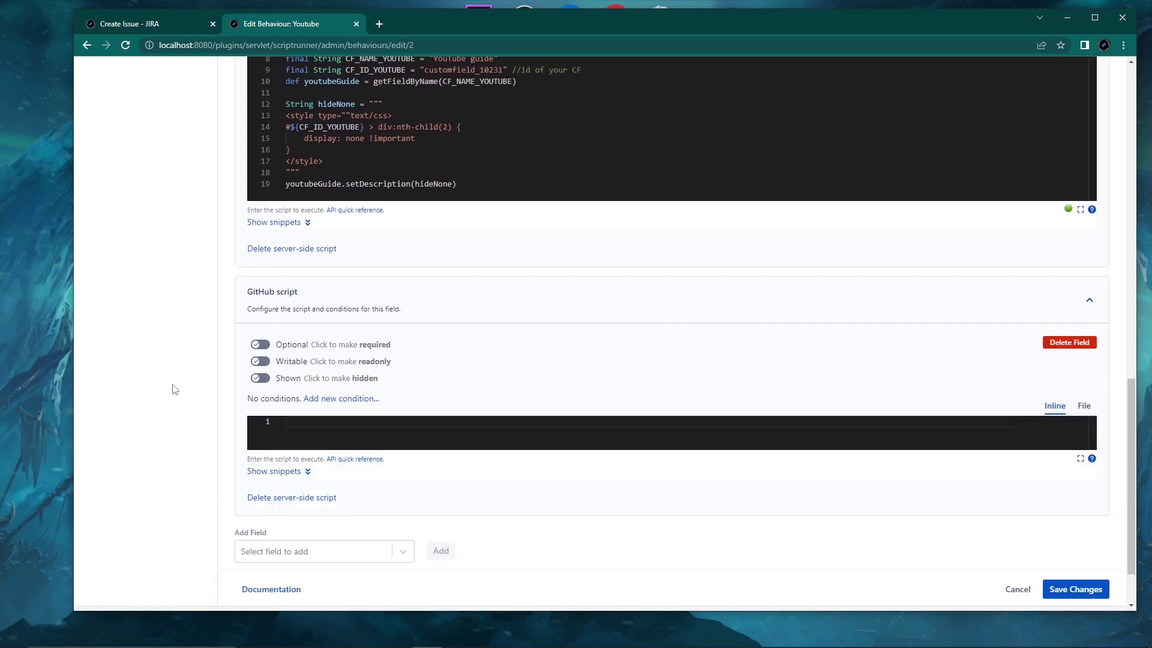
pyautogui.scroll(-1, 163, 387)
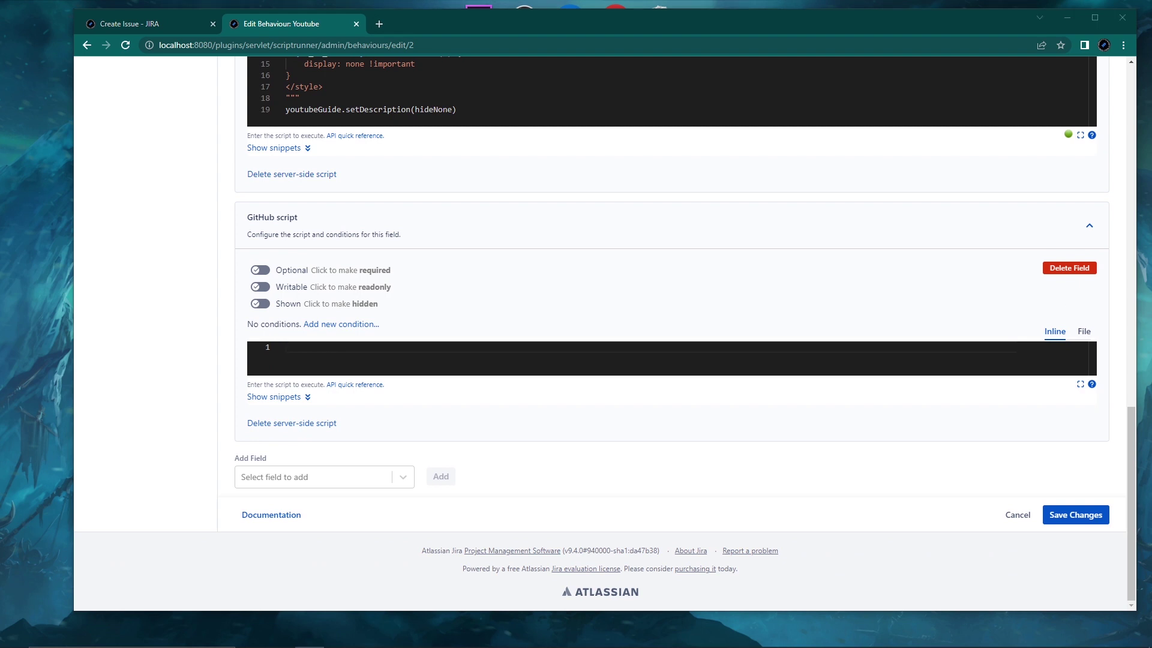
pyautogui.click(424, 349)
pyautogui.write('/**     *Behaviour script that hides     *the "None" option from a single select CF     *place this as "server-side script"     *on the Specific field that you want to hide the option */  final String CF_NAME_GITHUB = "GitHub script" final String CF_ID_GITHUB = "customfield_10232" //id of your CF def githubScript = getFieldByName(CF_NAME_GITHUB)  String hideNone = """ <script type="text/javascript"> var singleSelect = document.getElementById(\'${CF_ID_GITHUB}\') singleSelect.remove(0) </script> """ githubScript.setDescription(hideNone)')
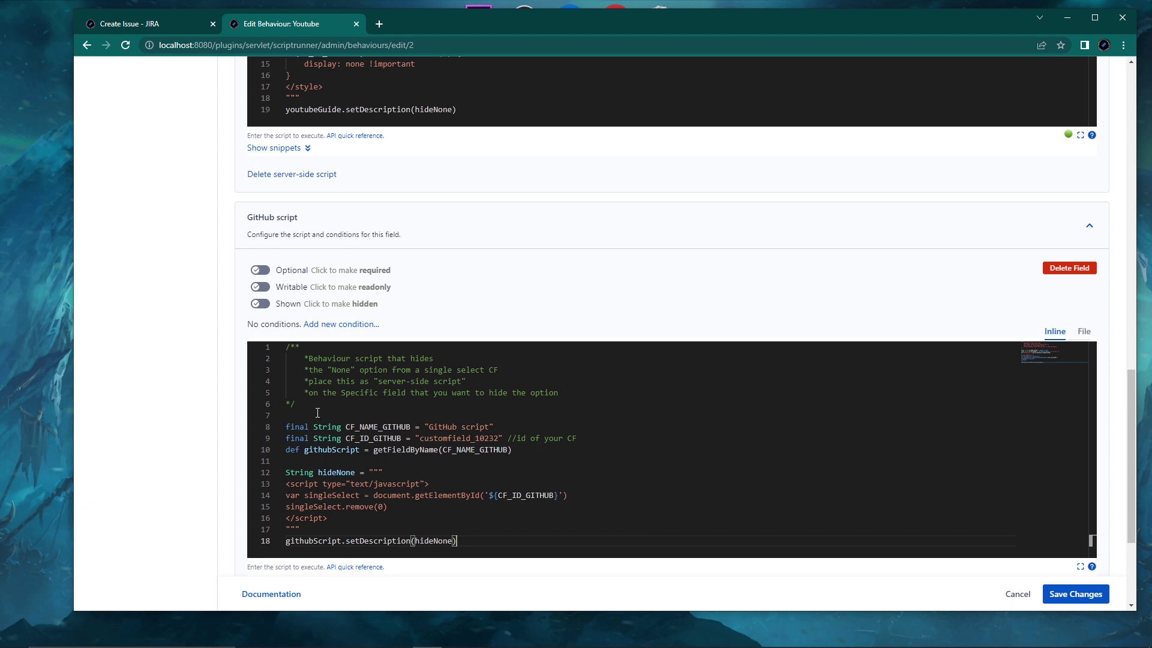
# Examine the opening comment of the GitHub script field's server-side script, including its mention of the single select CF.
pyautogui.click(323, 415)
pyautogui.scroll(-3, 141, 358)
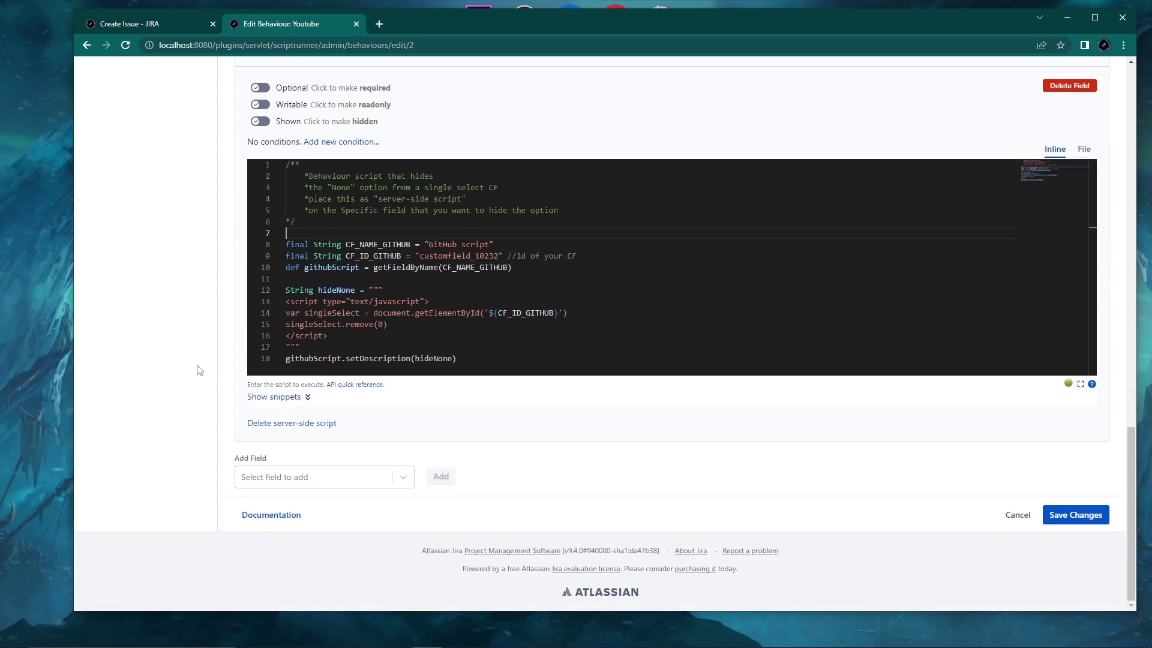
pyautogui.scroll(2, 192, 369)
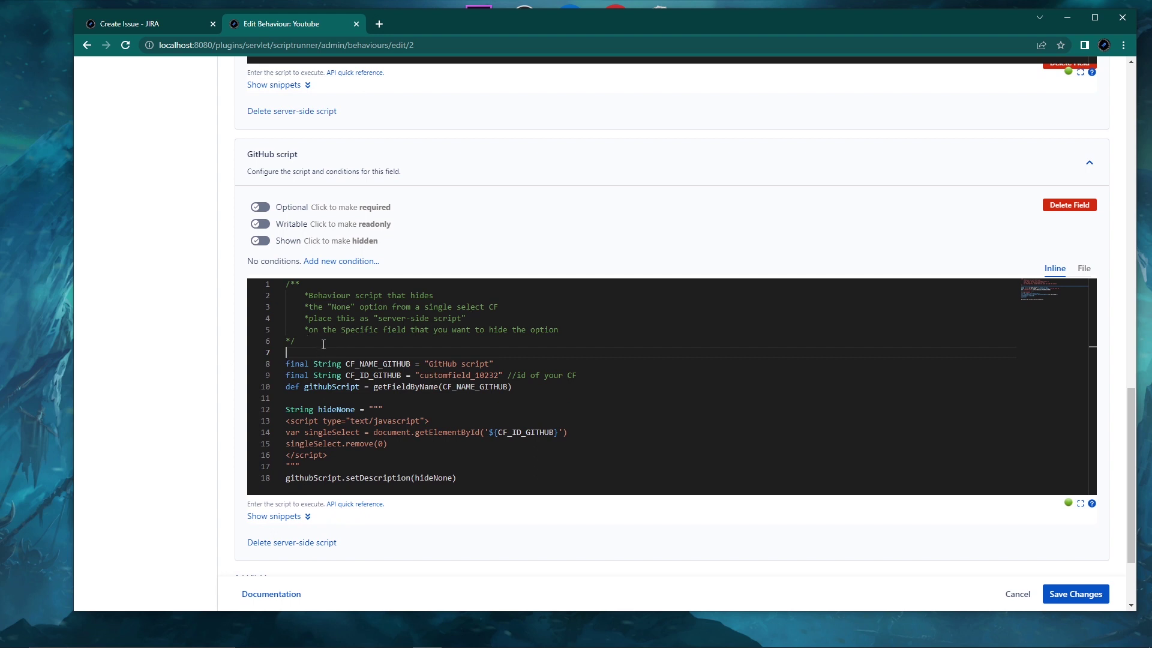
pyautogui.moveTo(295, 341); pyautogui.dragTo(285, 285)
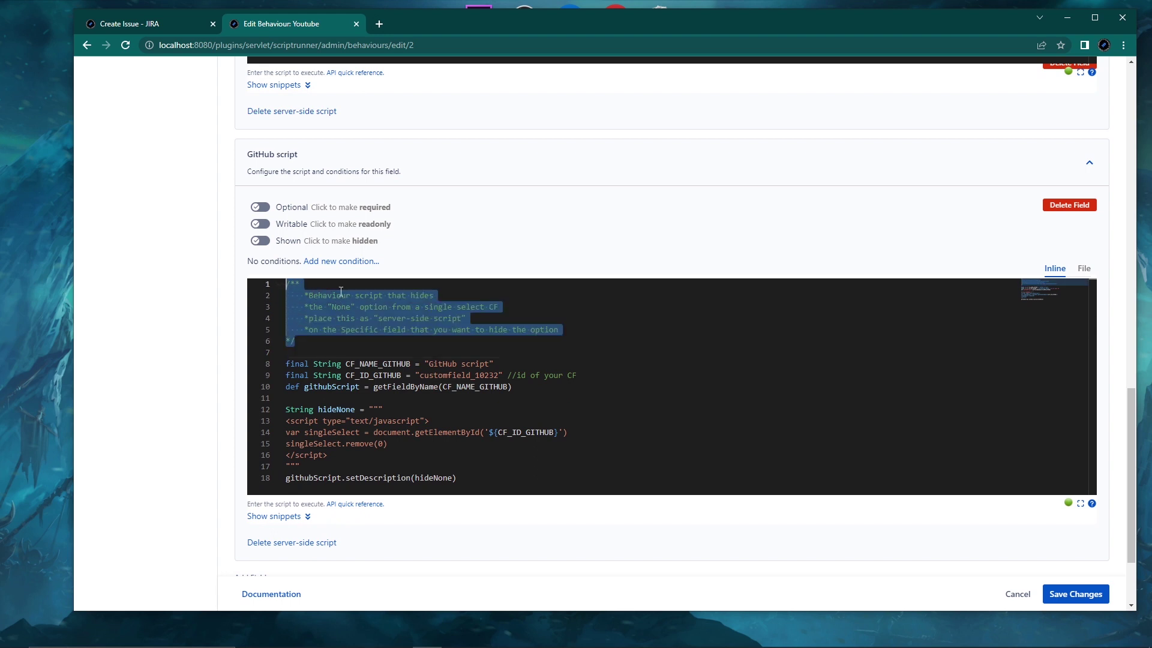
pyautogui.click(494, 306)
pyautogui.moveTo(494, 306); pyautogui.dragTo(425, 307)
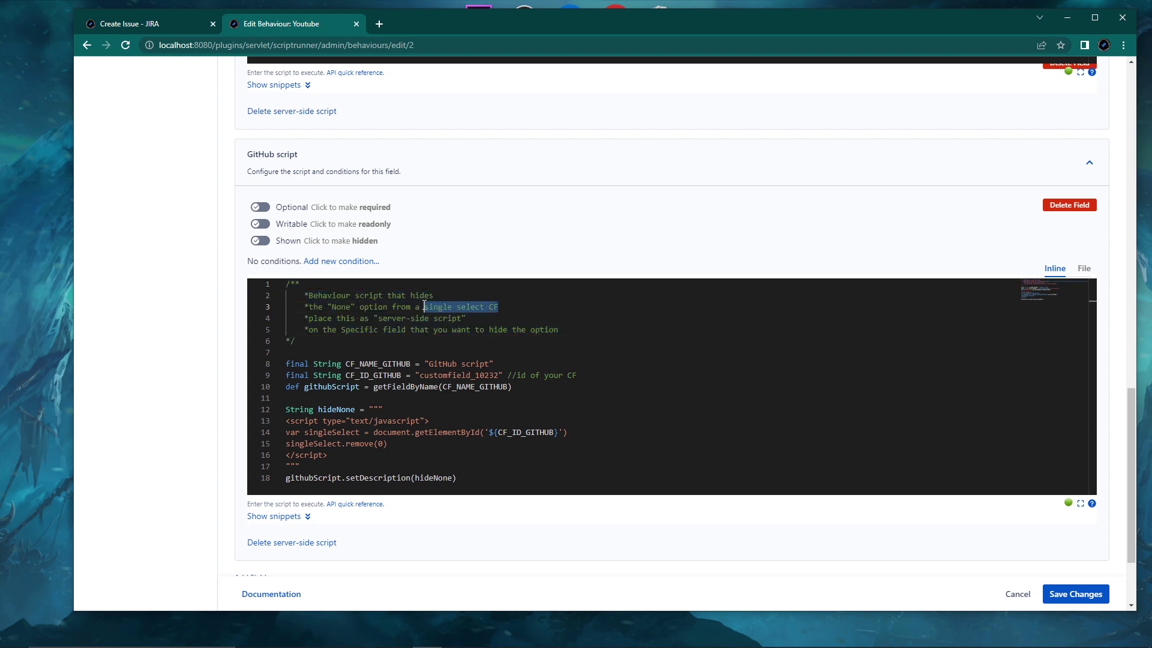
pyautogui.click(502, 306)
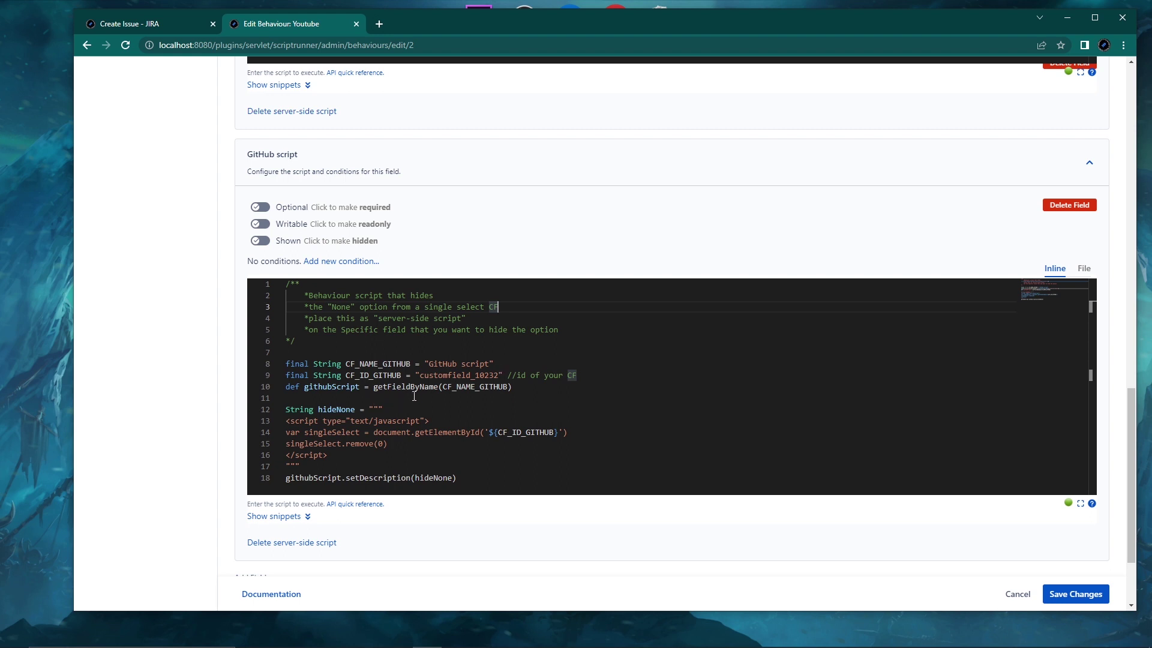
# Examine the hideNone string's JavaScript block and the closing setDescription call in the GitHub script field's script.
pyautogui.moveTo(287, 409); pyautogui.dragTo(355, 409)
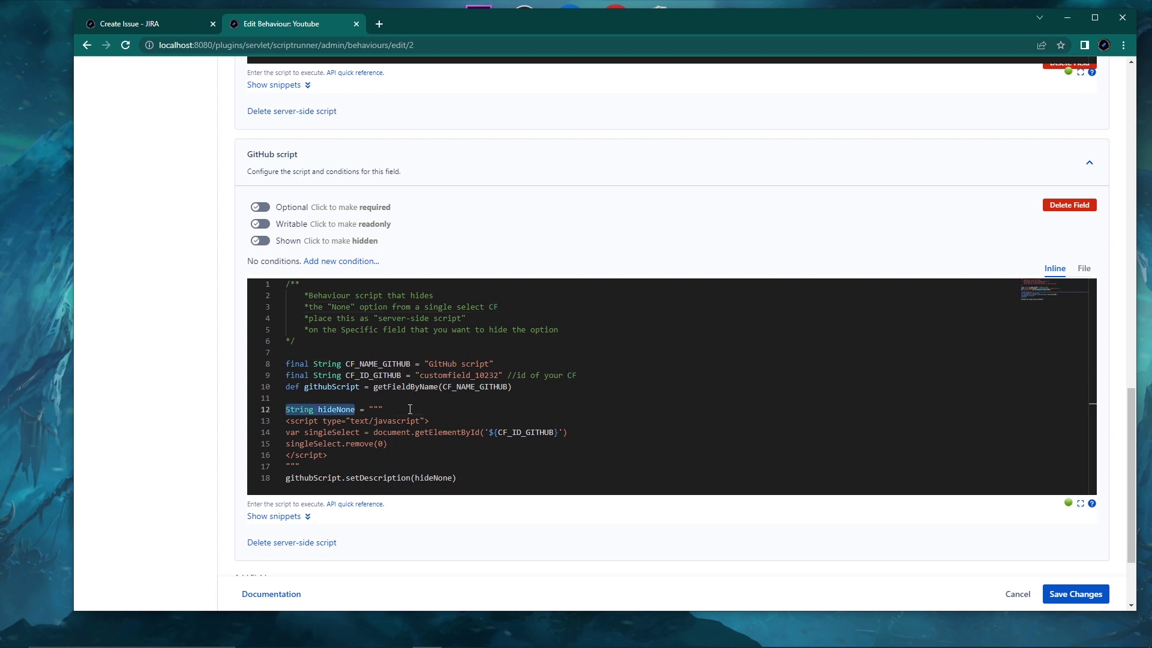
pyautogui.click(354, 409)
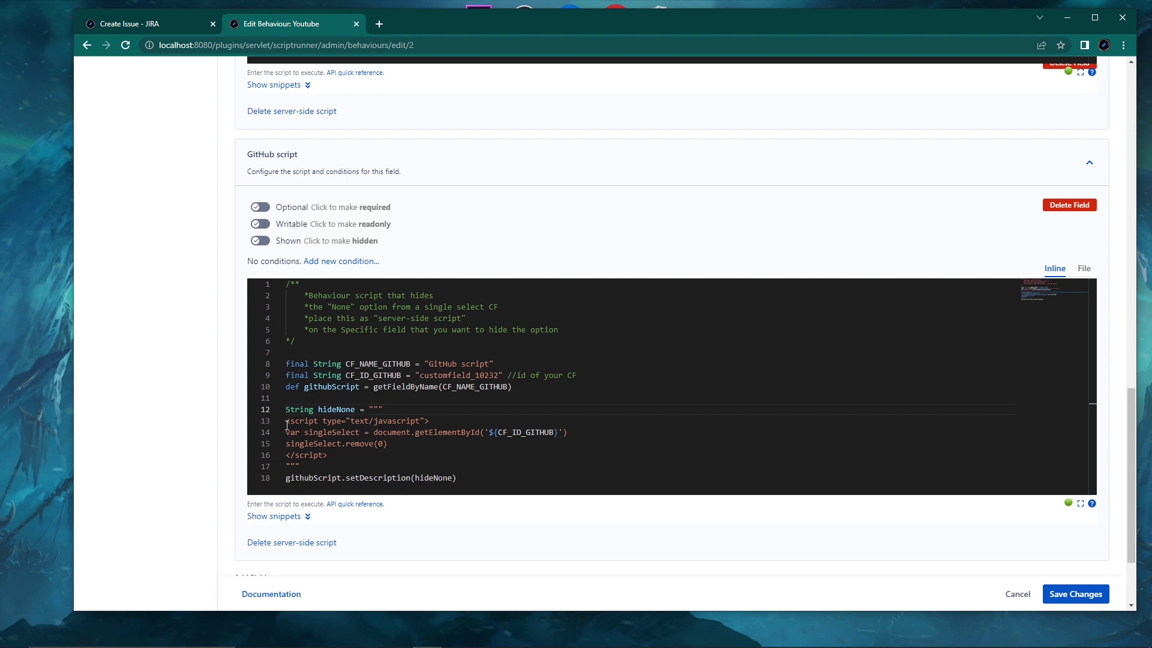
pyautogui.moveTo(286, 422); pyautogui.dragTo(340, 463)
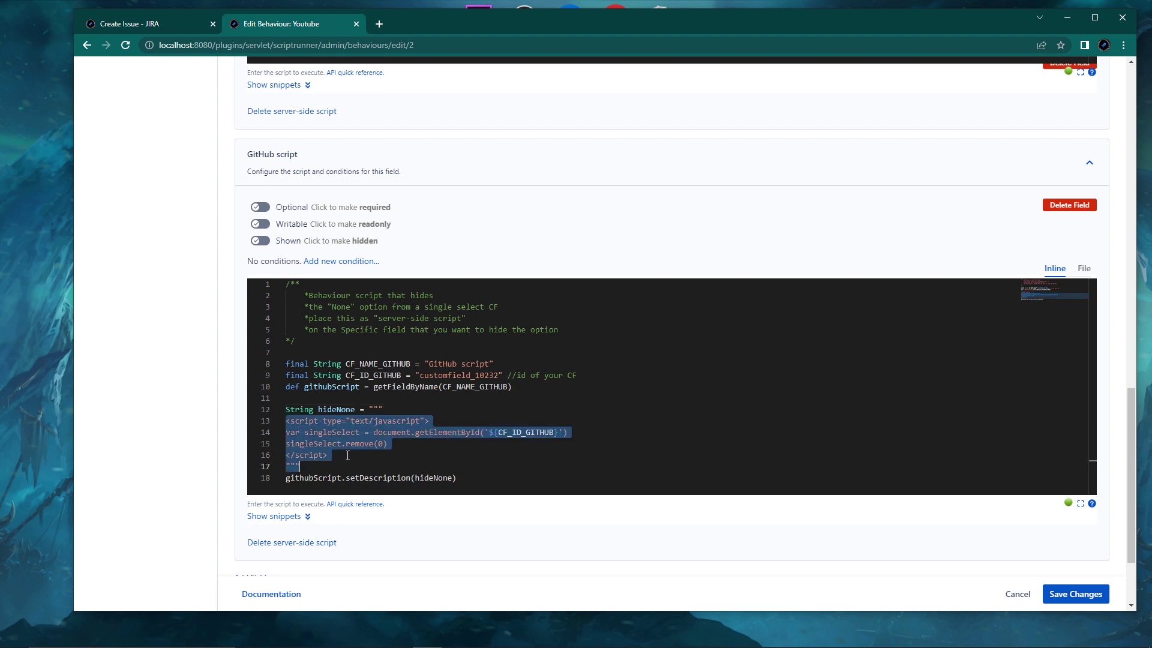
pyautogui.click(376, 454)
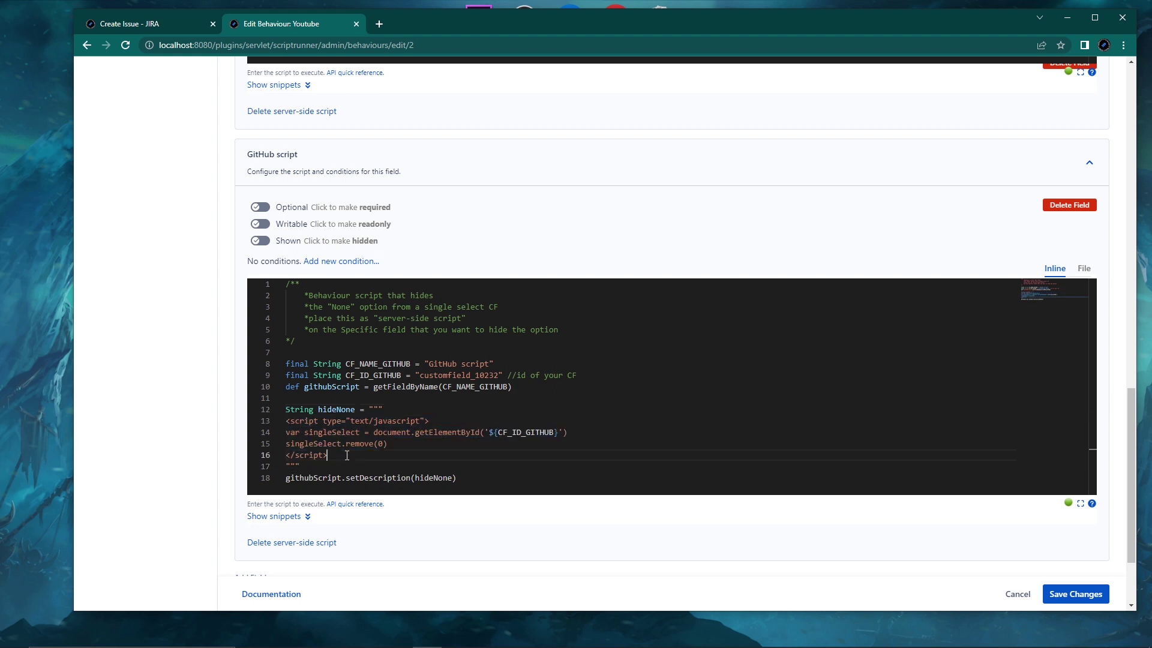
pyautogui.doubleClick(380, 443)
pyautogui.press('End')
pyautogui.moveTo(373, 432); pyautogui.dragTo(559, 433)
pyautogui.click(583, 433)
pyautogui.moveTo(486, 384)
pyautogui.scroll(-1, 200, 382)
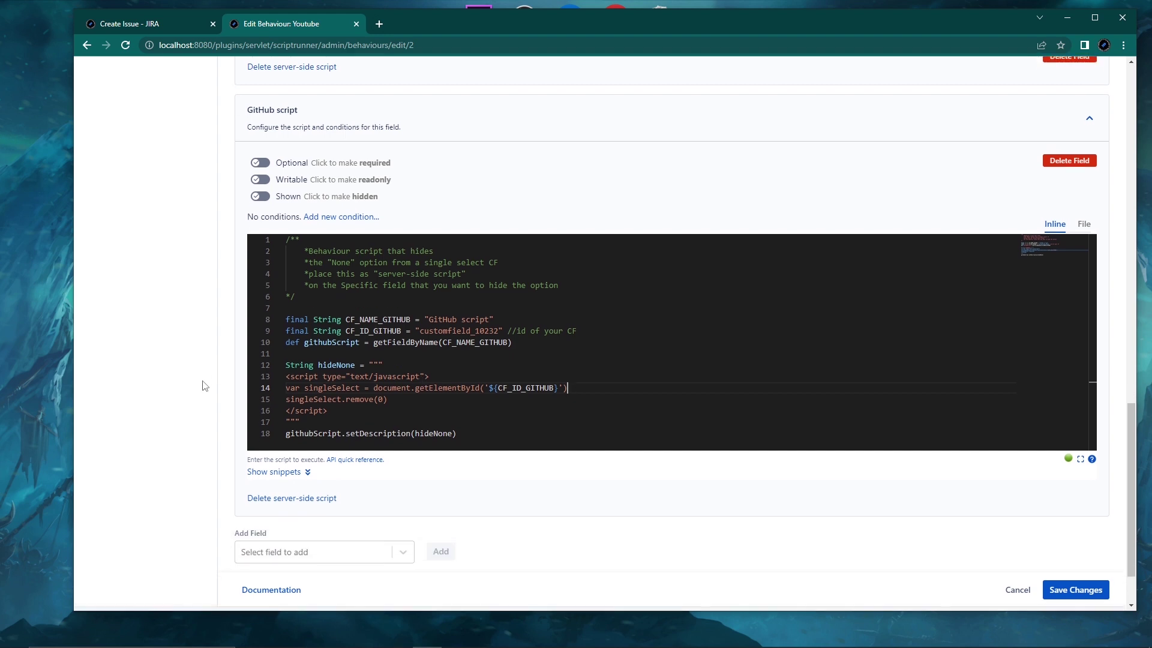
pyautogui.moveTo(457, 430); pyautogui.dragTo(288, 429)
pyautogui.click(480, 431)
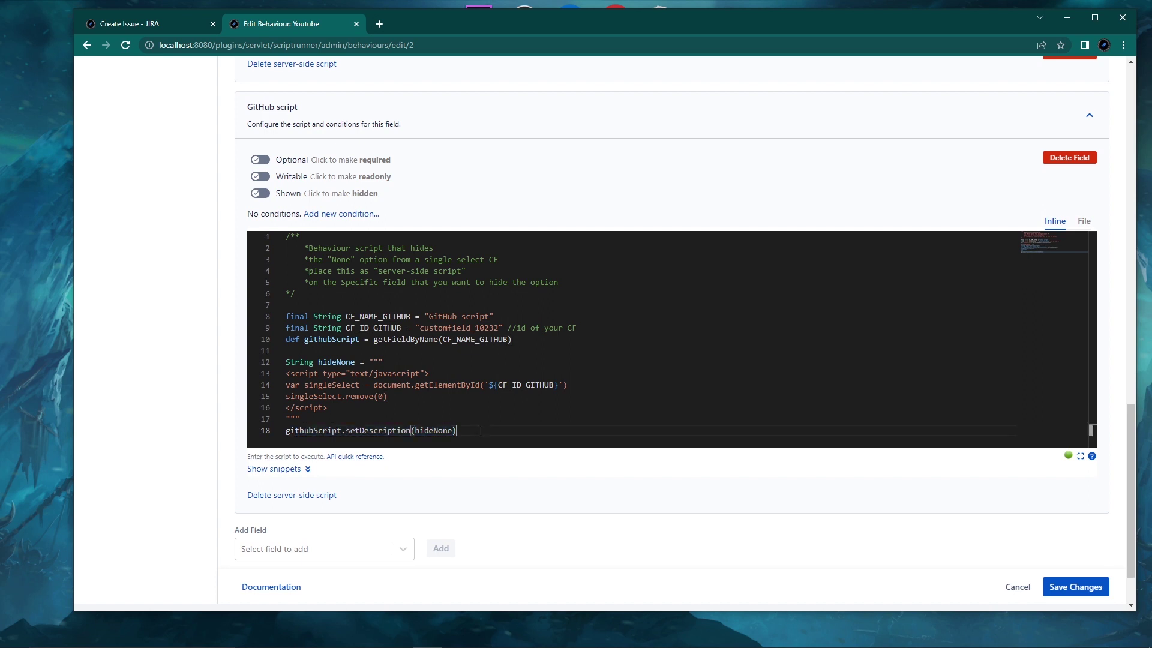
# Save the Youtube behaviour's changes and reload the Create Issue page in the other browser tab.
pyautogui.scroll(-2, 182, 414)
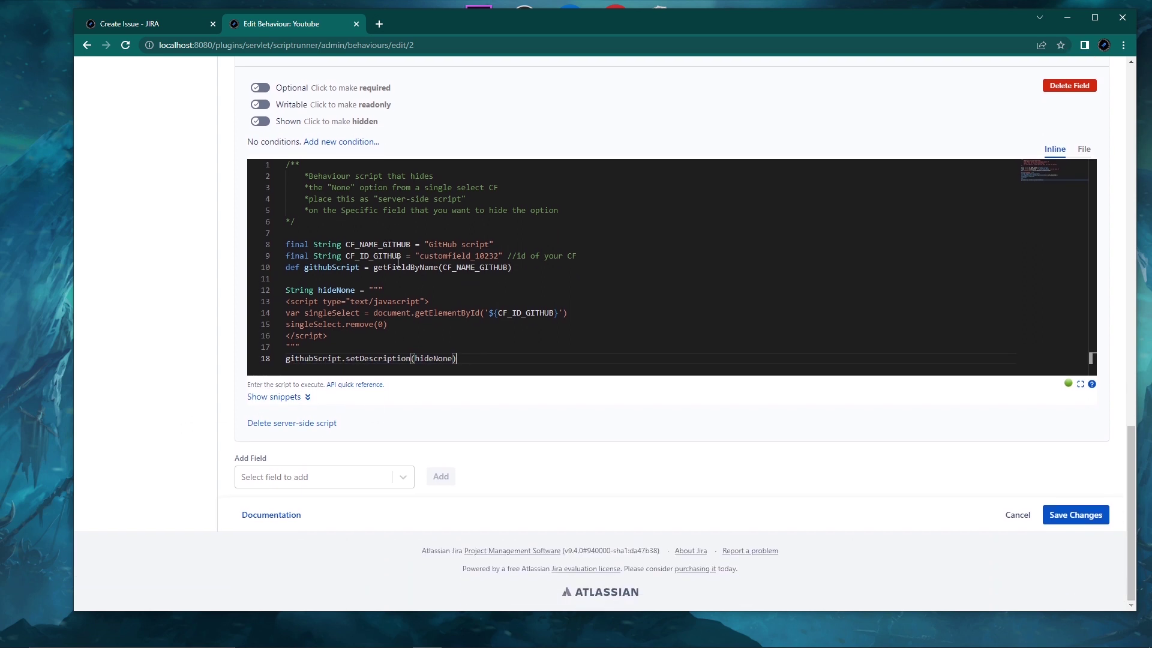
pyautogui.click(1073, 518)
pyautogui.click(169, 29)
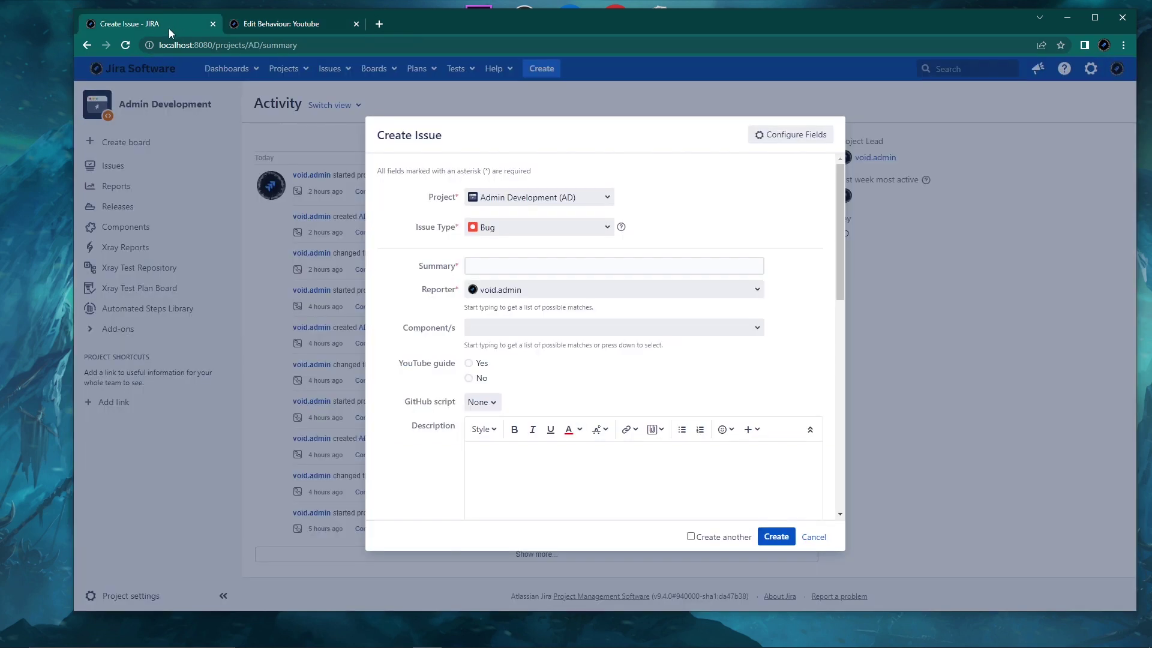
pyautogui.click(125, 45)
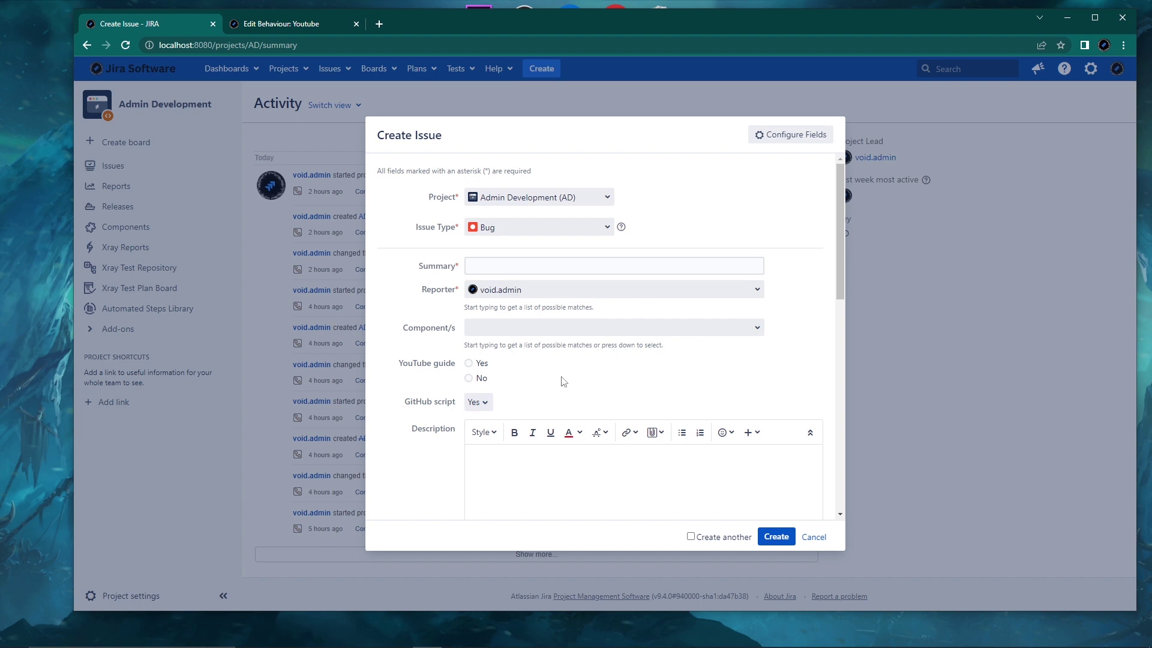
# Check the options offered by the GitHub script select list on the Bug issue form without changing its selection.
pyautogui.click(484, 403)
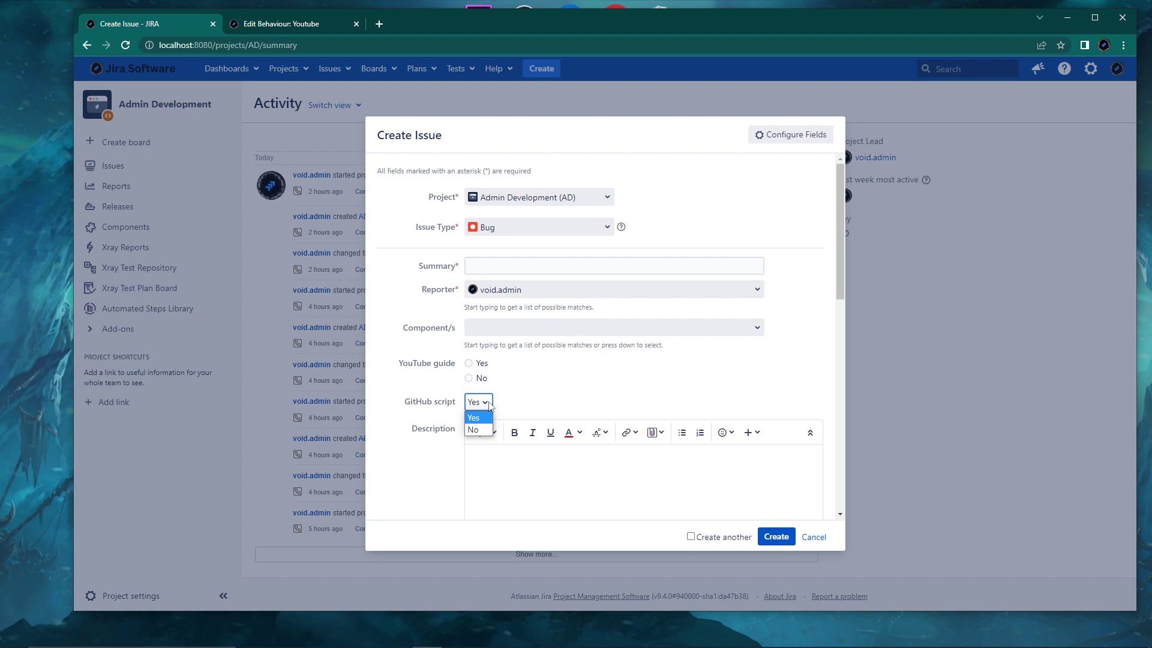
pyautogui.click(567, 390)
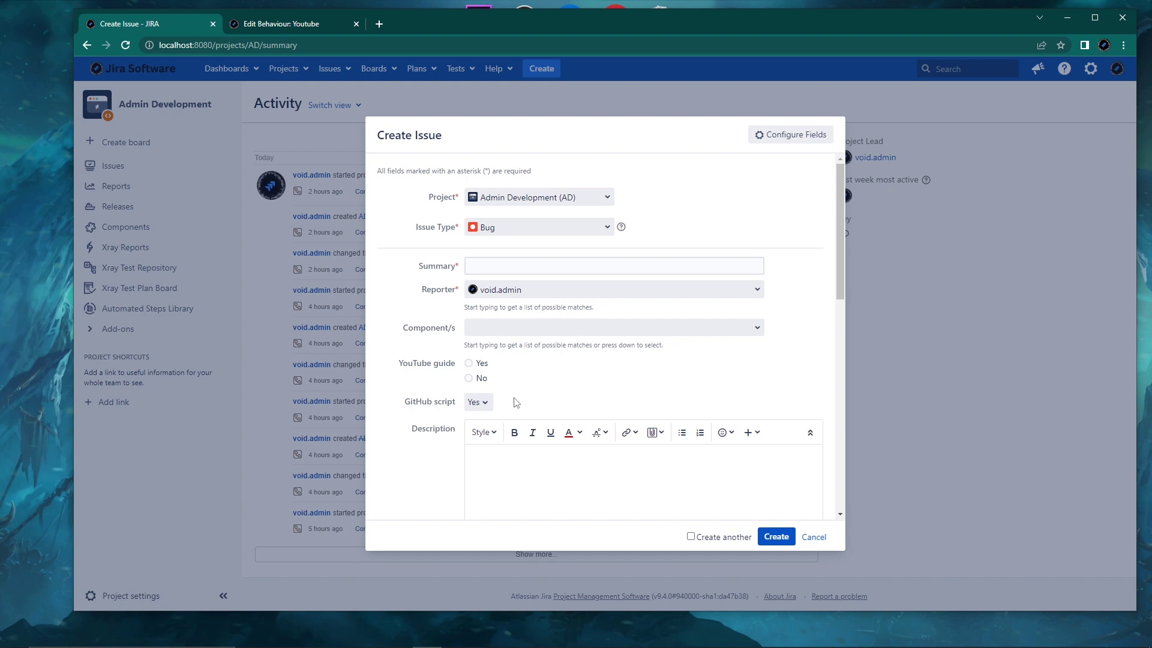
pyautogui.click(479, 402)
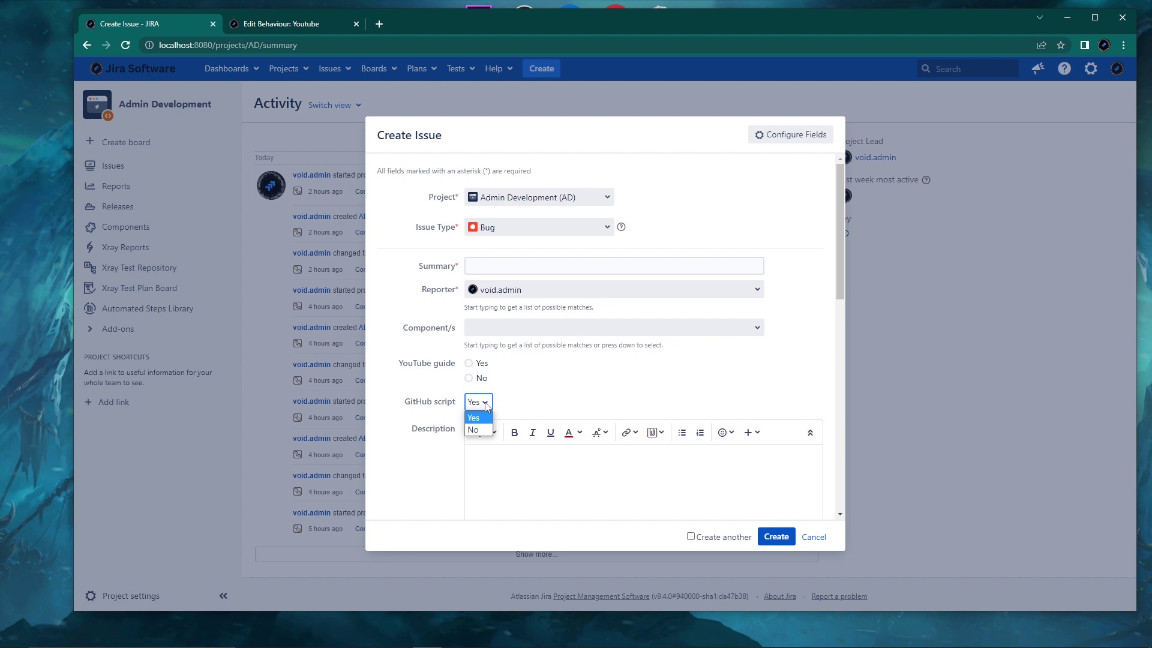
pyautogui.click(560, 405)
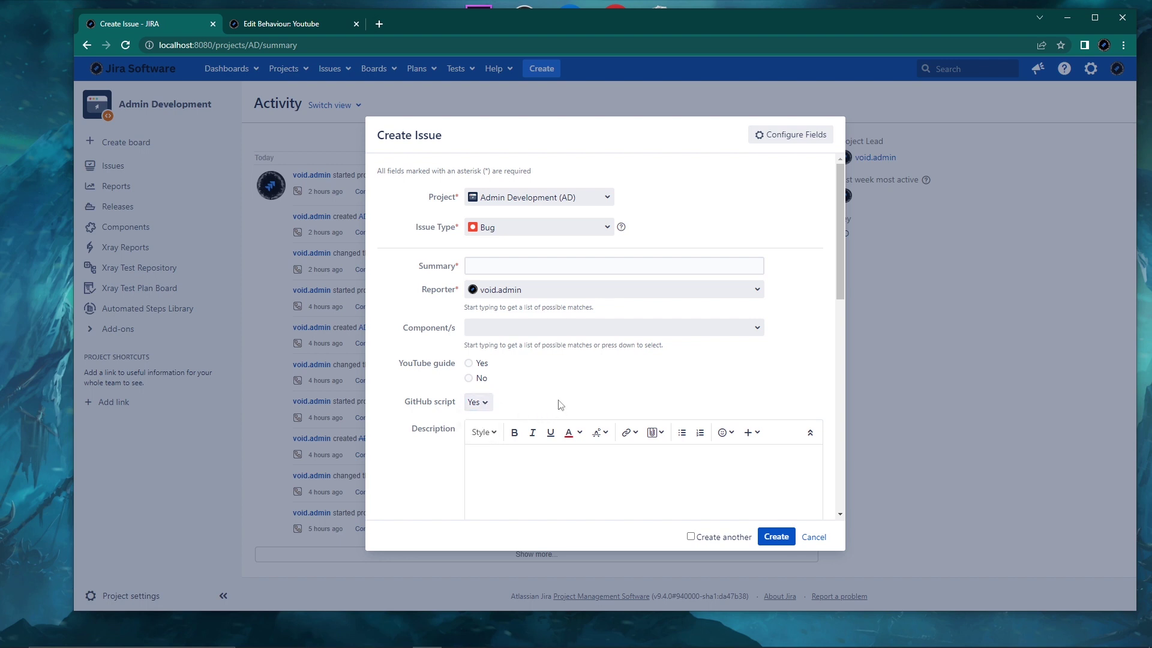